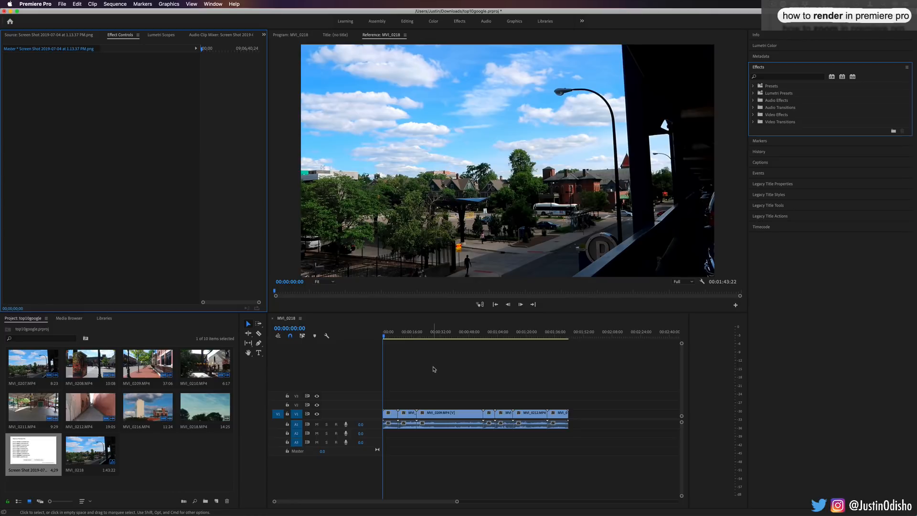
# Open the media export settings for the sequence, review the H.264 presets, and close the dialog without exporting
pyautogui.moveTo(395, 332); pyautogui.dragTo(425, 333)
pyautogui.click(65, 4)
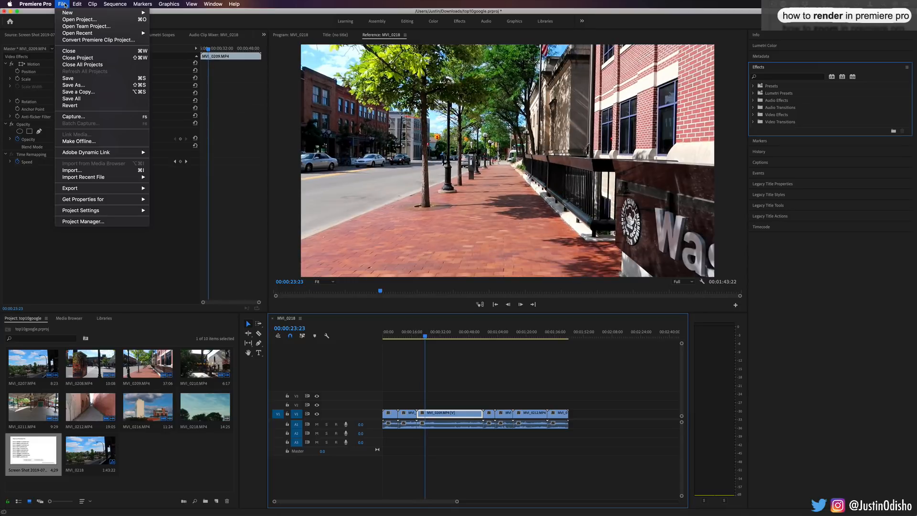
pyautogui.moveTo(110, 188)
pyautogui.click(185, 192)
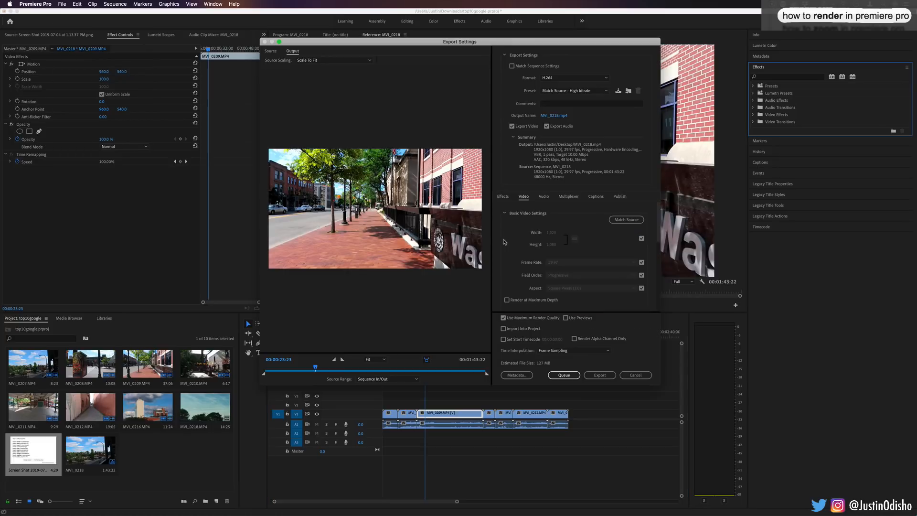
pyautogui.moveTo(471, 43); pyautogui.dragTo(465, 48)
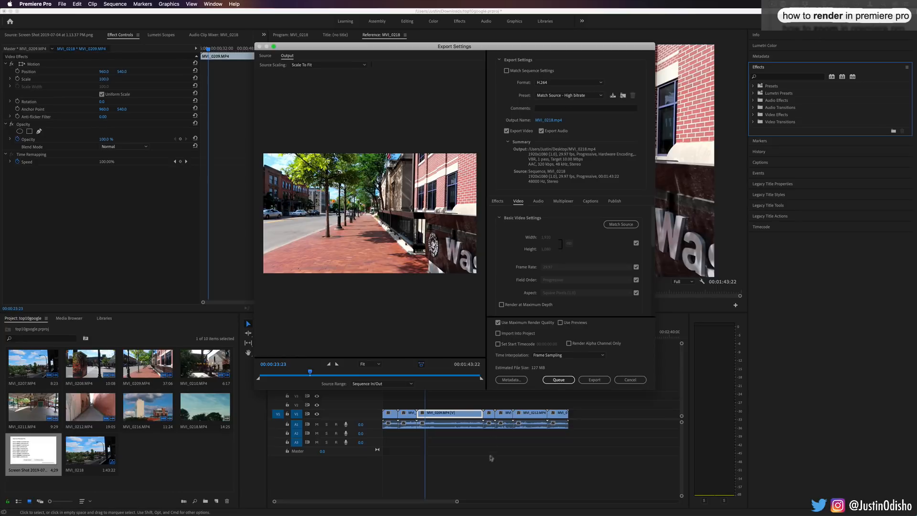
pyautogui.click(576, 96)
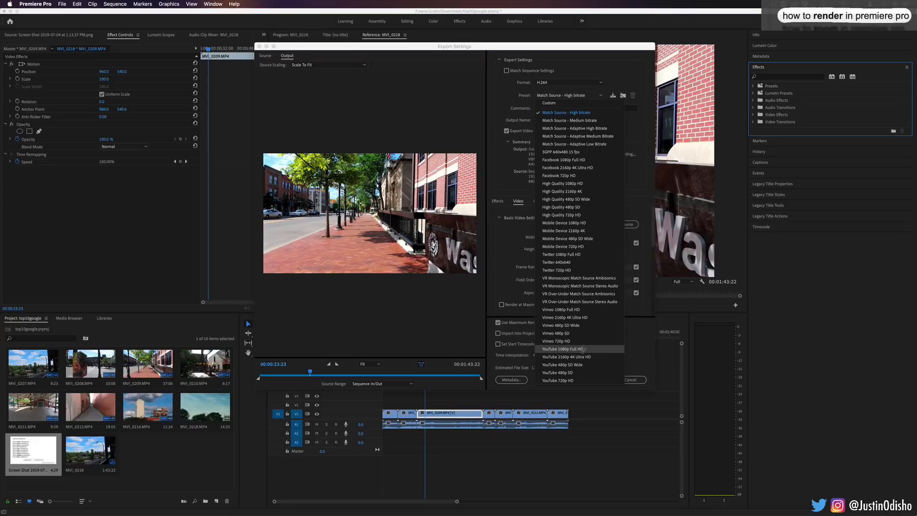
pyautogui.click(630, 165)
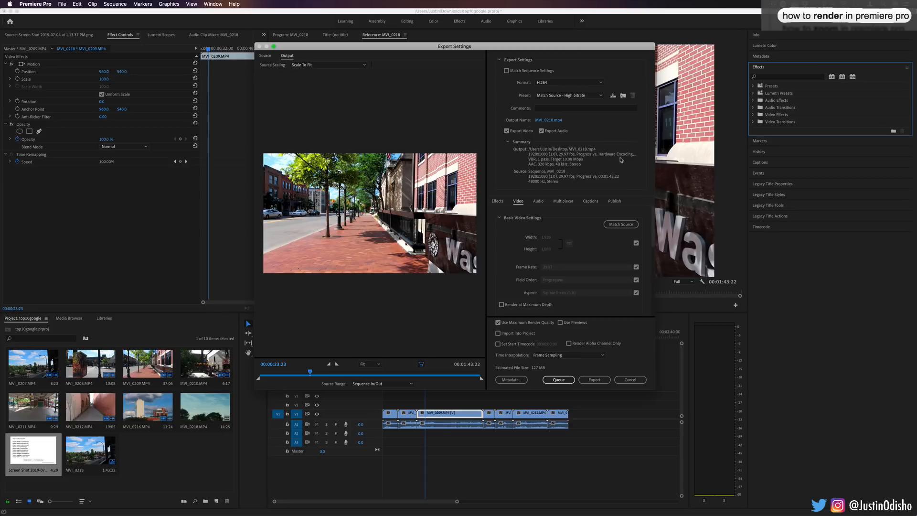
pyautogui.click(640, 380)
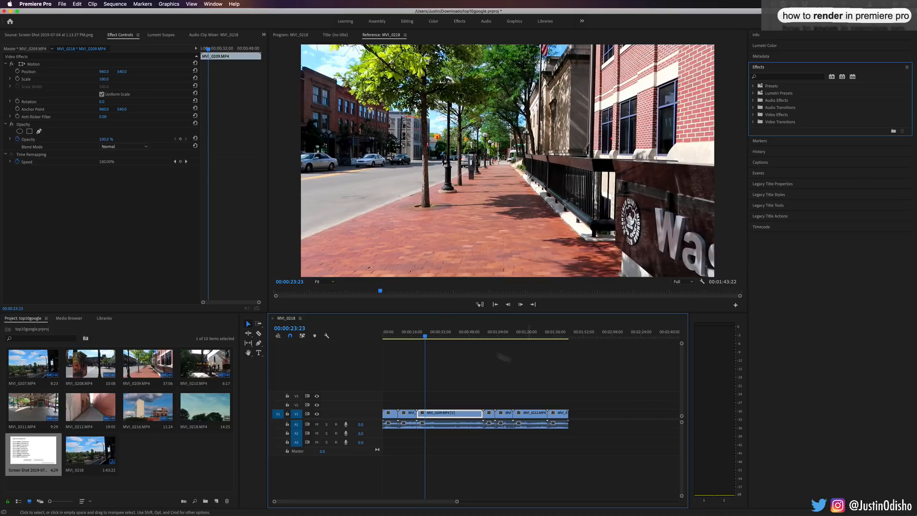
# Mark an in-to-out range on the timeline, with the in point at 00:00:17:05
pyautogui.click(416, 336)
pyautogui.moveTo(415, 337); pyautogui.dragTo(414, 337)
pyautogui.press('i')
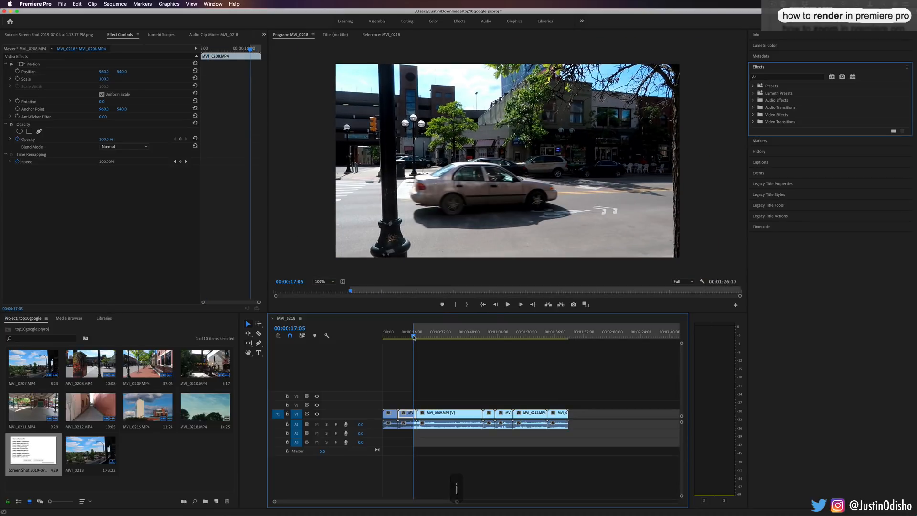
pyautogui.moveTo(415, 337); pyautogui.dragTo(425, 337)
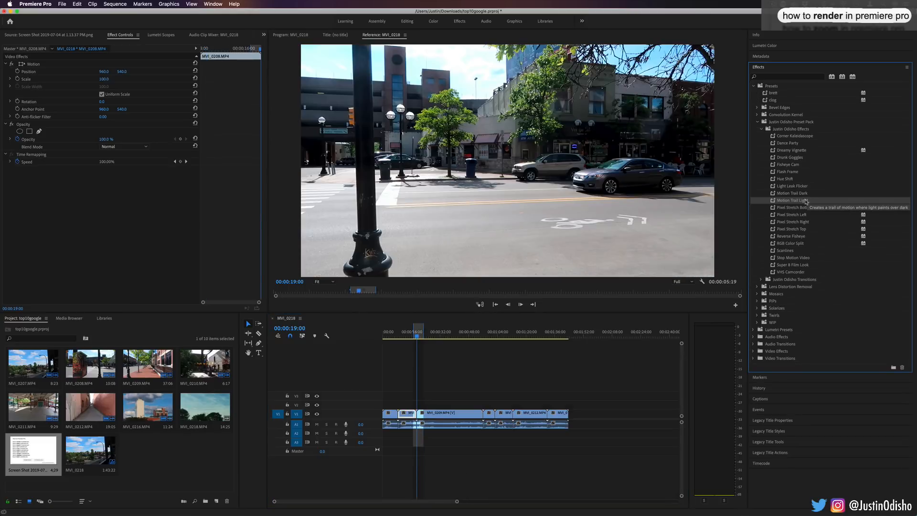
# Apply the Motion Trail Light preset to the MVI_0208.MP4 clip and render the sequence from in to out
pyautogui.moveTo(806, 203); pyautogui.dragTo(410, 413)
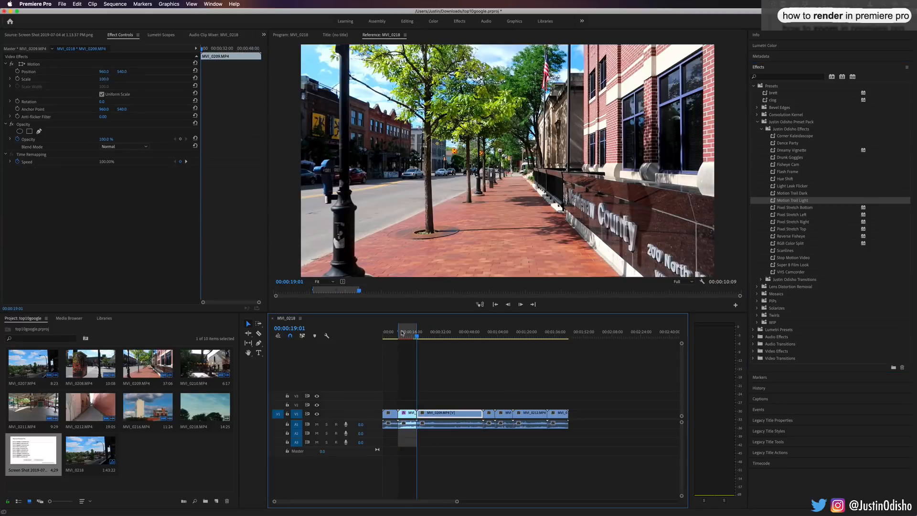
pyautogui.press('Return')
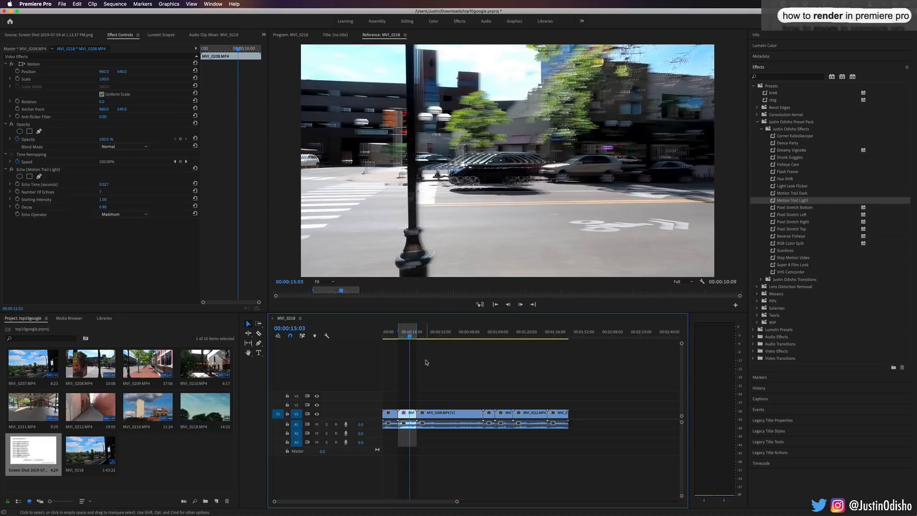
pyautogui.click(115, 4)
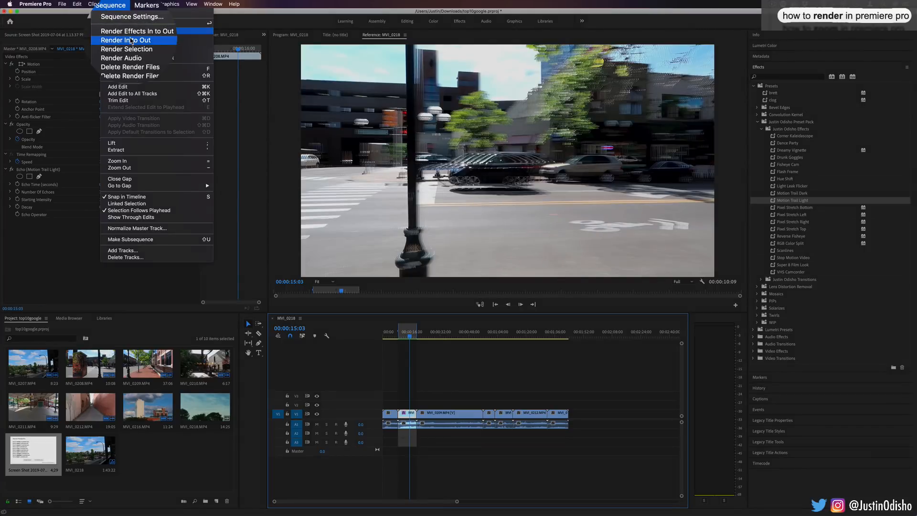
pyautogui.click(130, 40)
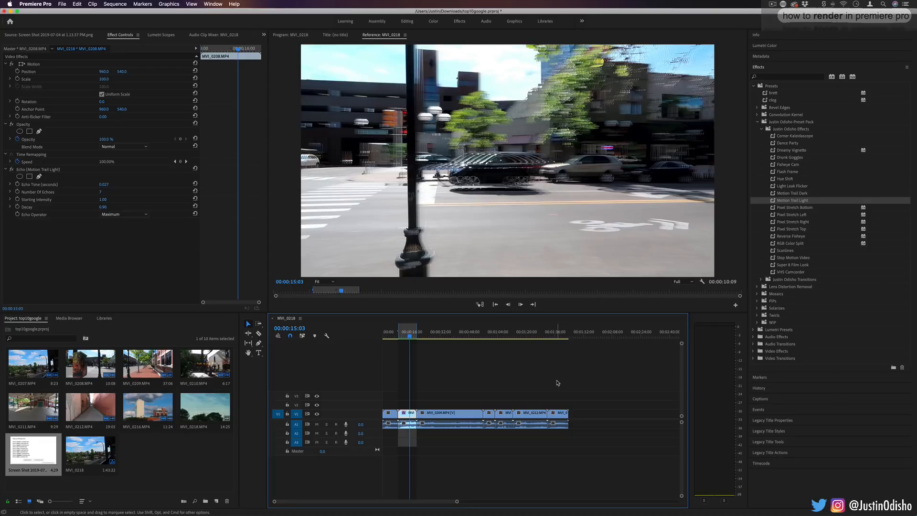
pyautogui.click(519, 390)
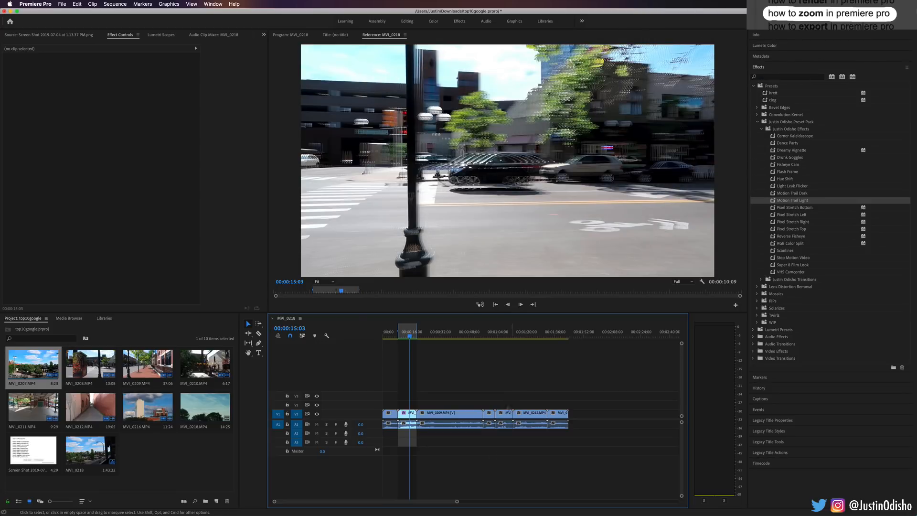
# Zoom in on the timeline, and view the preview frame at 200% and 400% before returning it to Fit
pyautogui.moveTo(457, 503); pyautogui.dragTo(422, 502)
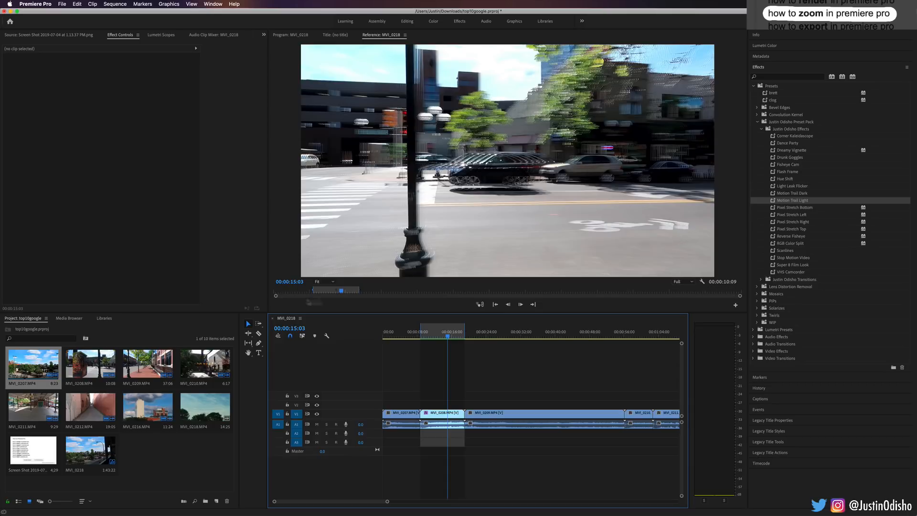
pyautogui.click(333, 283)
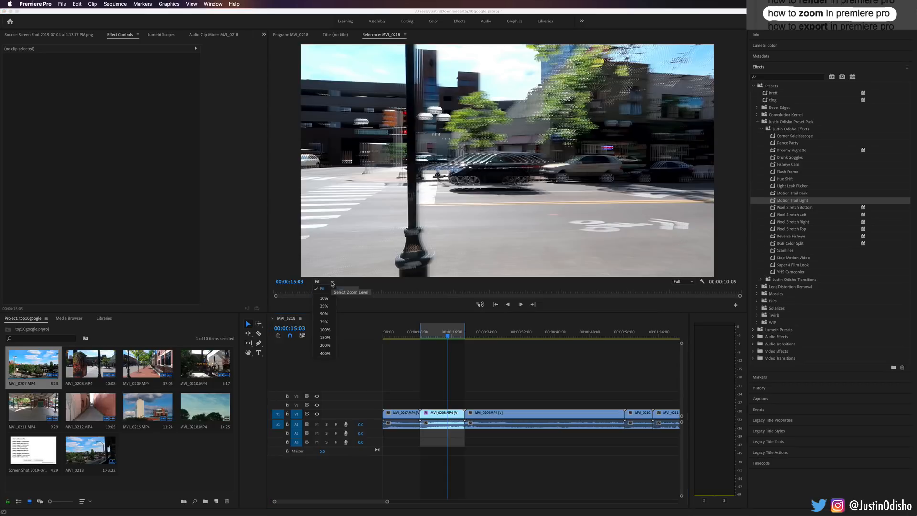
pyautogui.click(326, 346)
pyautogui.click(328, 283)
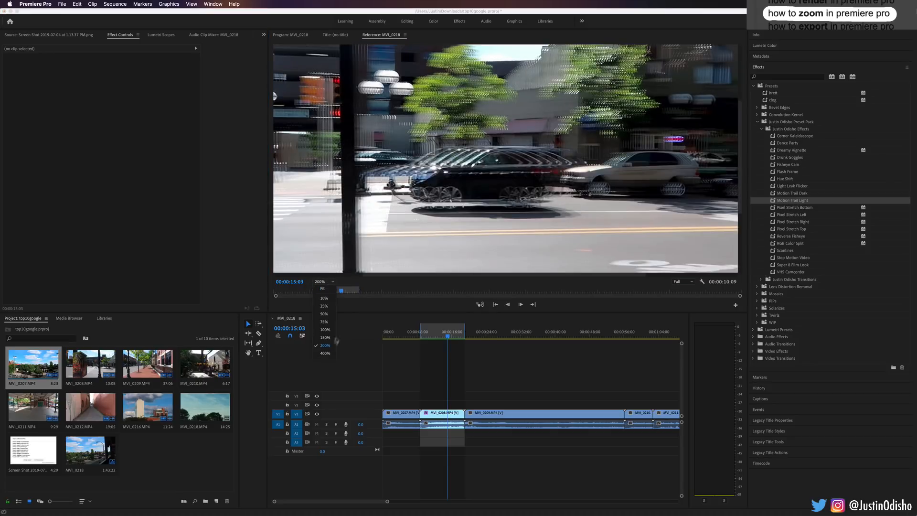
pyautogui.click(326, 353)
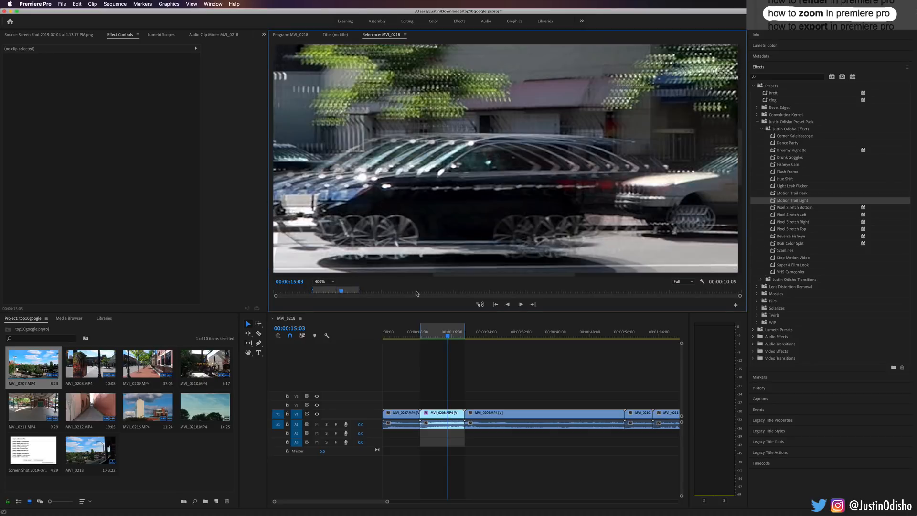
pyautogui.click(328, 283)
pyautogui.click(326, 291)
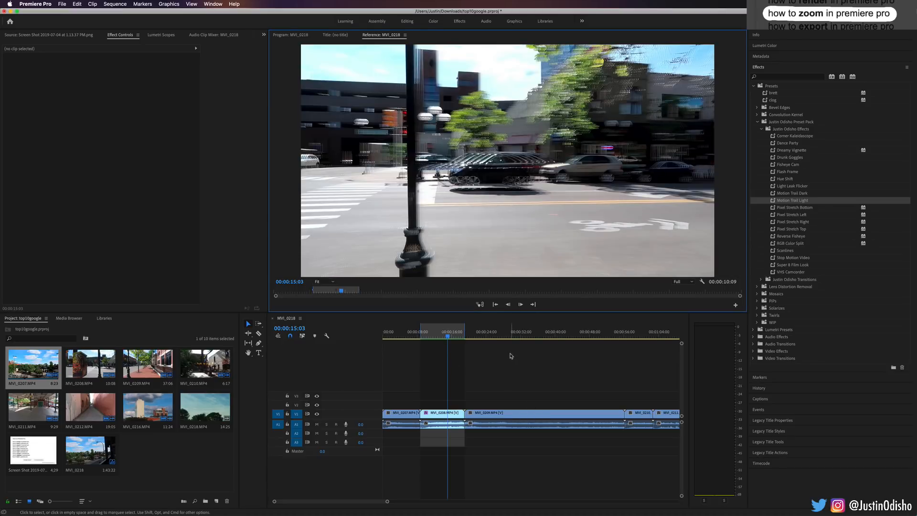
# Animate the MVI_0209.MP4 clip's Scale with keyframes of 100 at 00:00:21:06 and 260 at 00:00:22:28
pyautogui.click(474, 336)
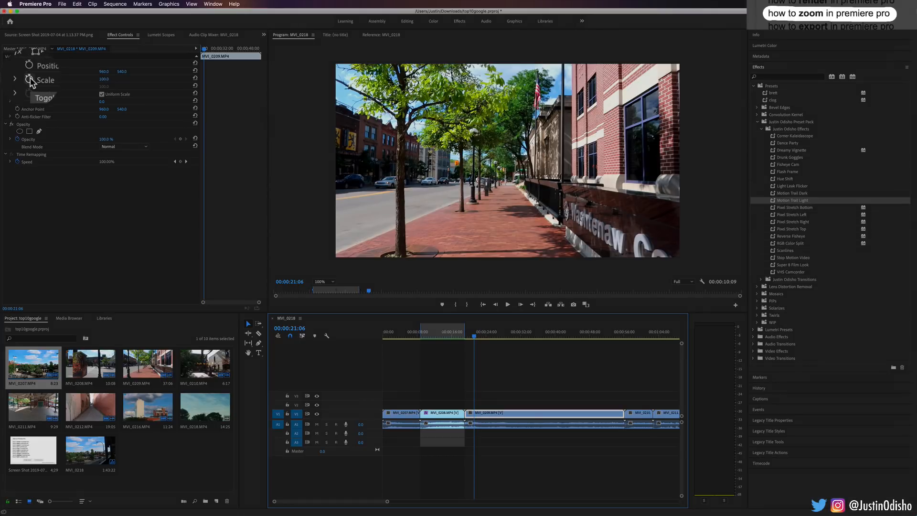
pyautogui.click(18, 78)
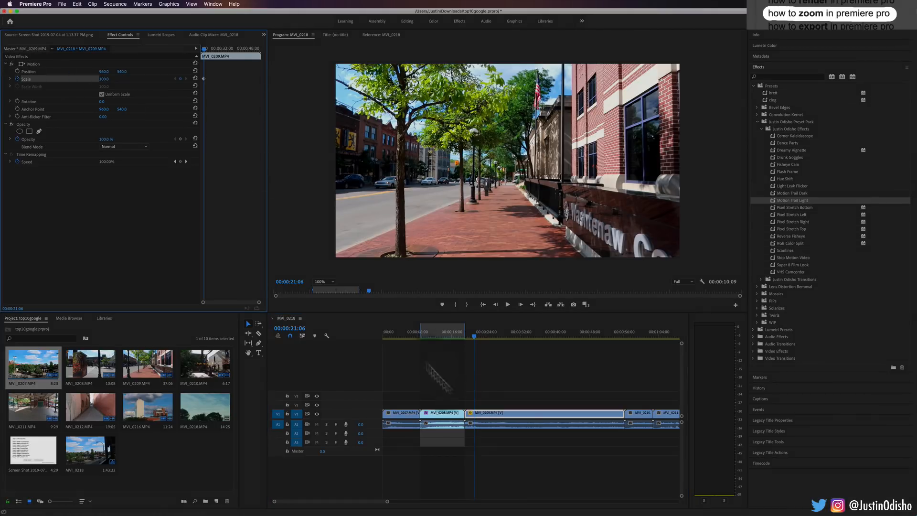
pyautogui.moveTo(474, 335); pyautogui.dragTo(479, 335)
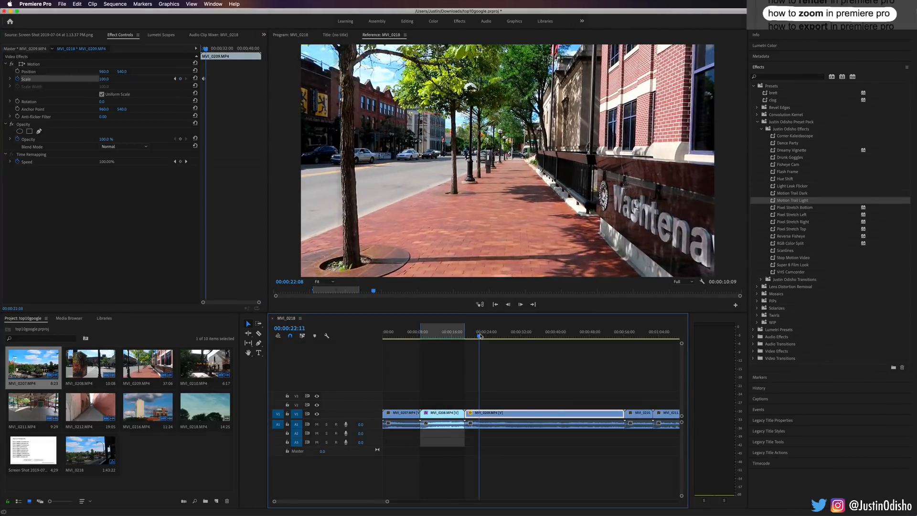
pyautogui.press('space')
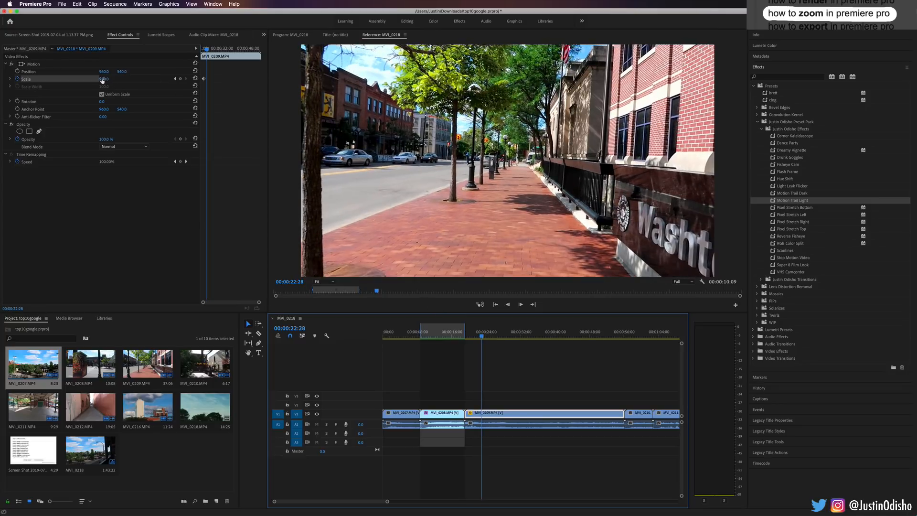
pyautogui.moveTo(104, 79); pyautogui.dragTo(180, 80)
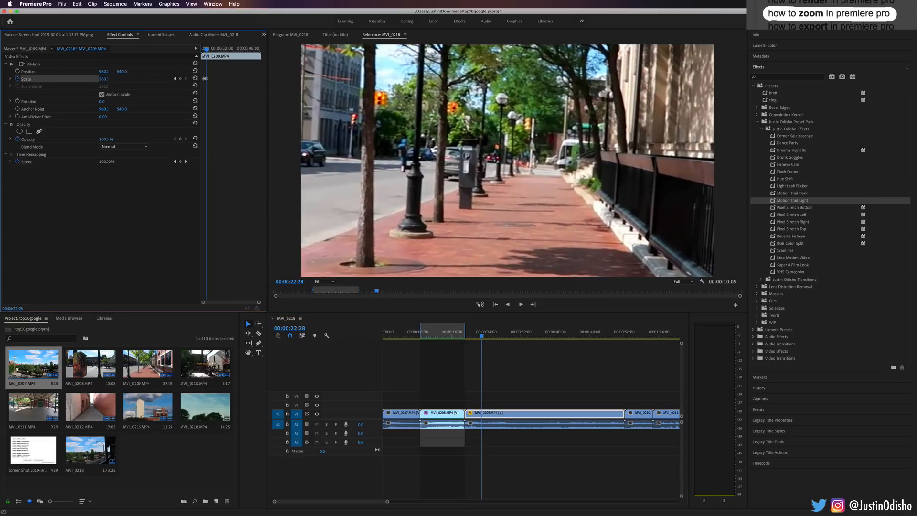
# Play back the scale zoom on the MVI_0209.MP4 clip from around its first keyframe
pyautogui.moveTo(482, 335); pyautogui.dragTo(475, 337)
pyautogui.press('space')
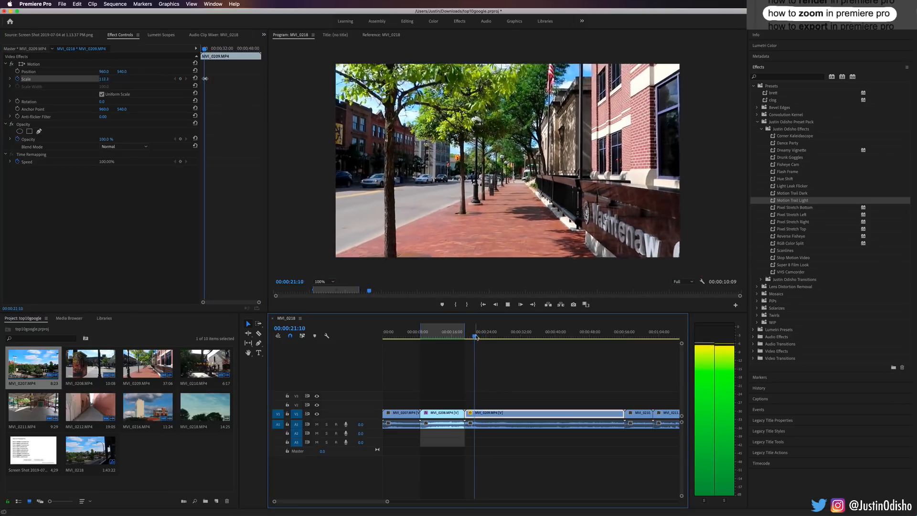
pyautogui.press('space')
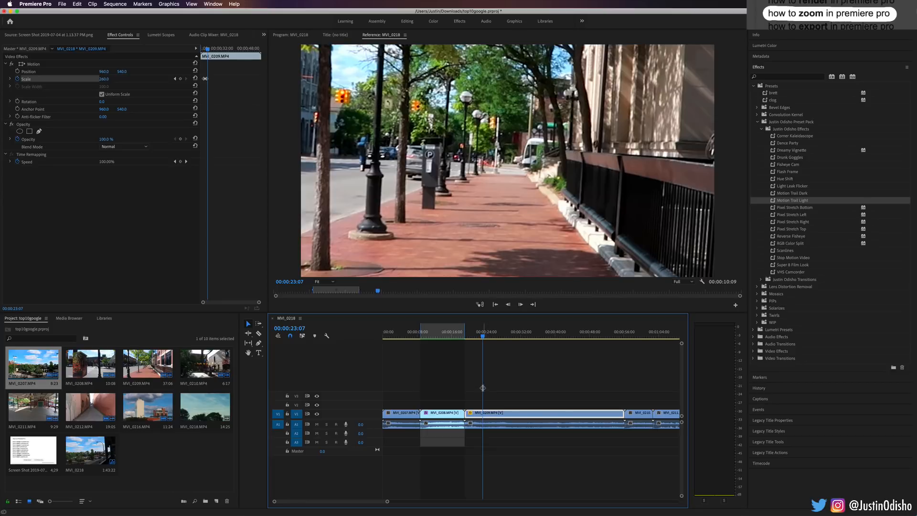
# Apply the Zoom In - B transition preset to the MVI_0210.MP4 clip and scrub over its start to preview it
pyautogui.scroll(-5, 492, 383)
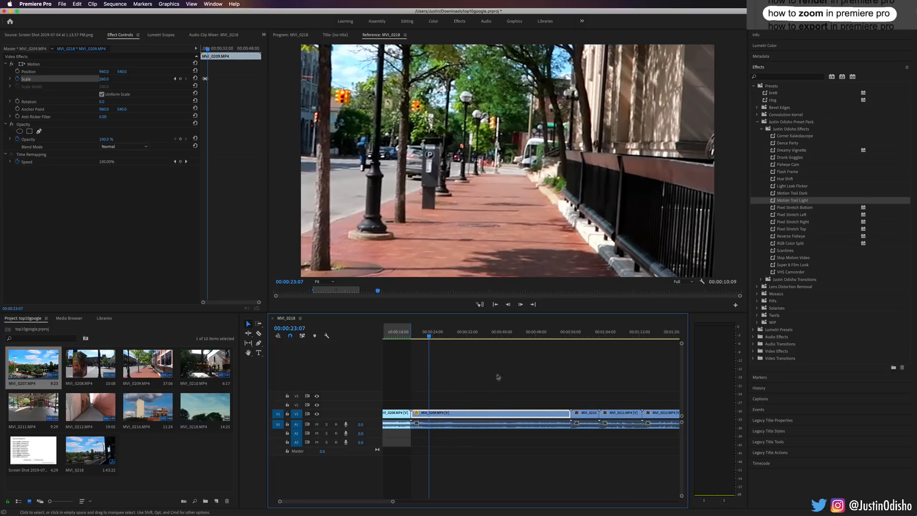
pyautogui.click(573, 335)
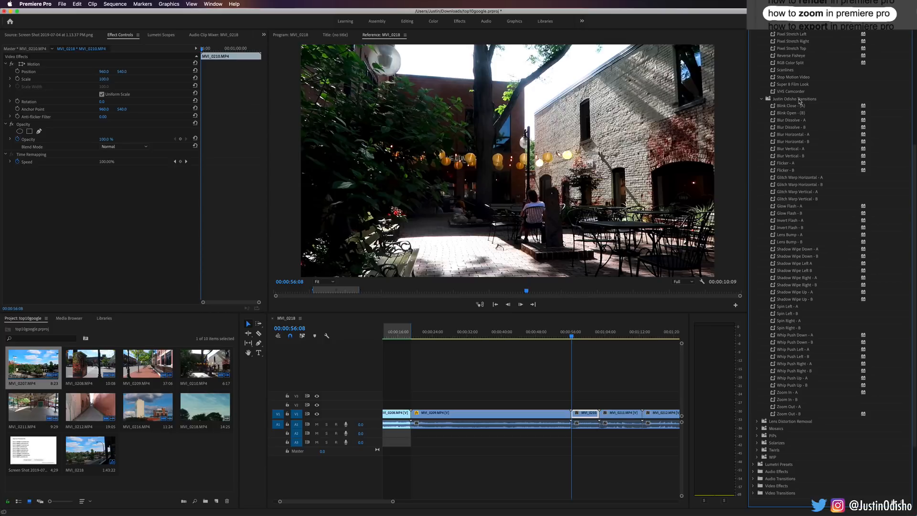
pyautogui.moveTo(787, 392); pyautogui.dragTo(585, 413)
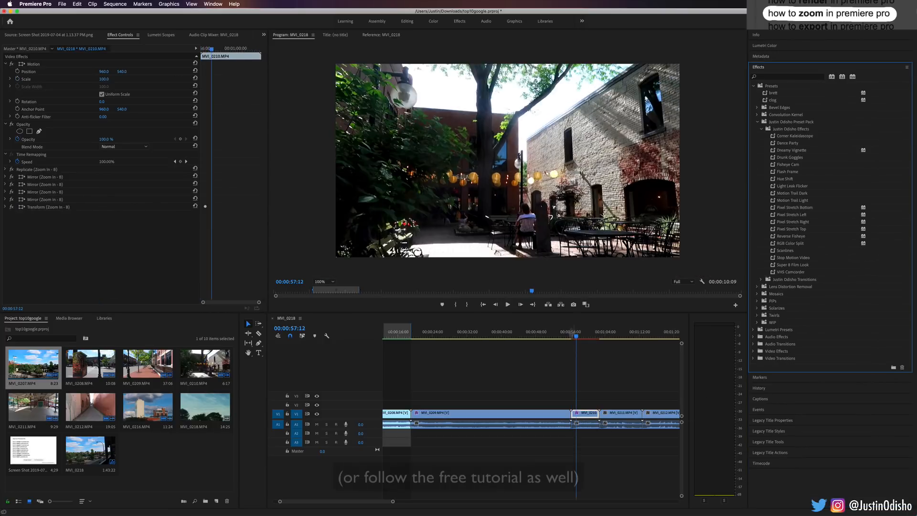
pyautogui.moveTo(572, 335); pyautogui.dragTo(580, 338)
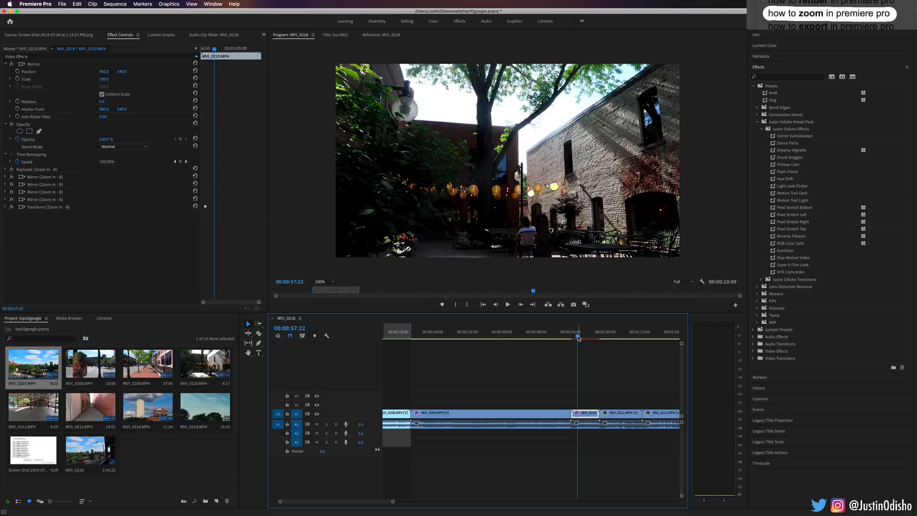
pyautogui.click(531, 377)
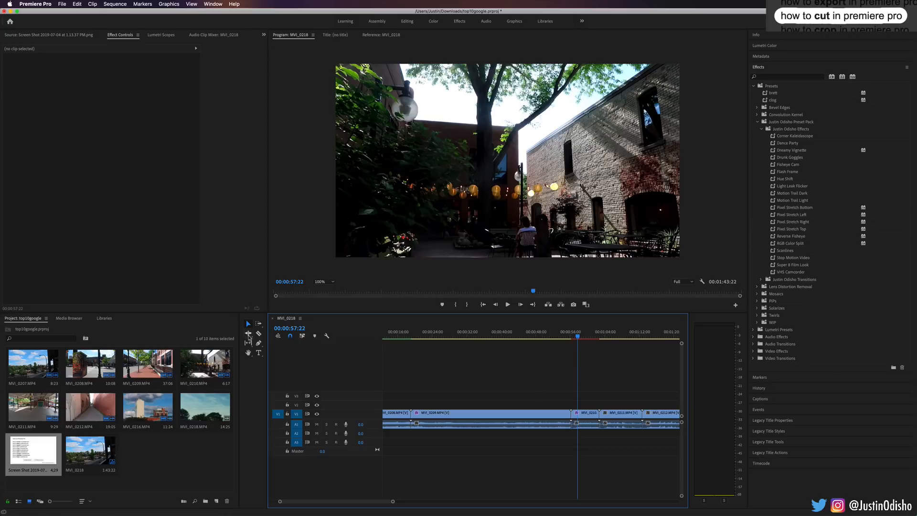
# Cut the MVI_0209.MP4 clip with the Razor tool at about 00:00:38:14, and make a second cut through all tracks a few seconds after it
pyautogui.click(259, 333)
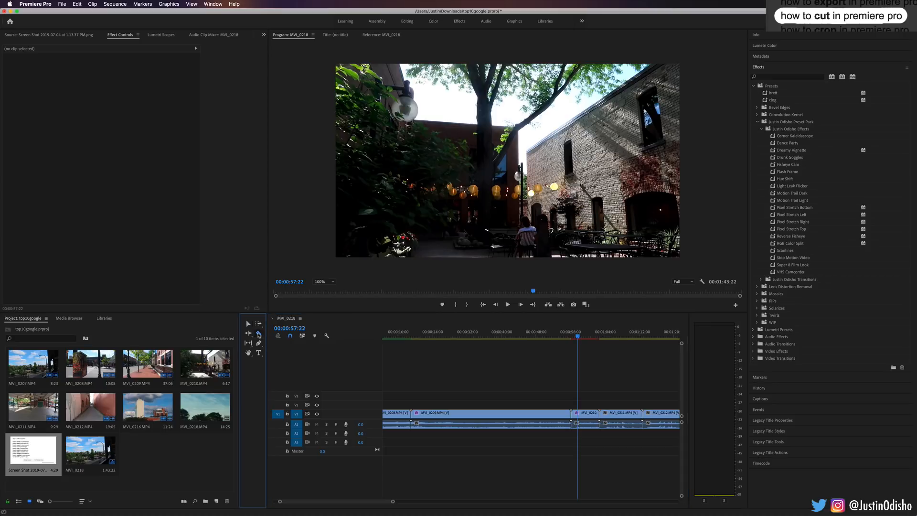
pyautogui.click(496, 425)
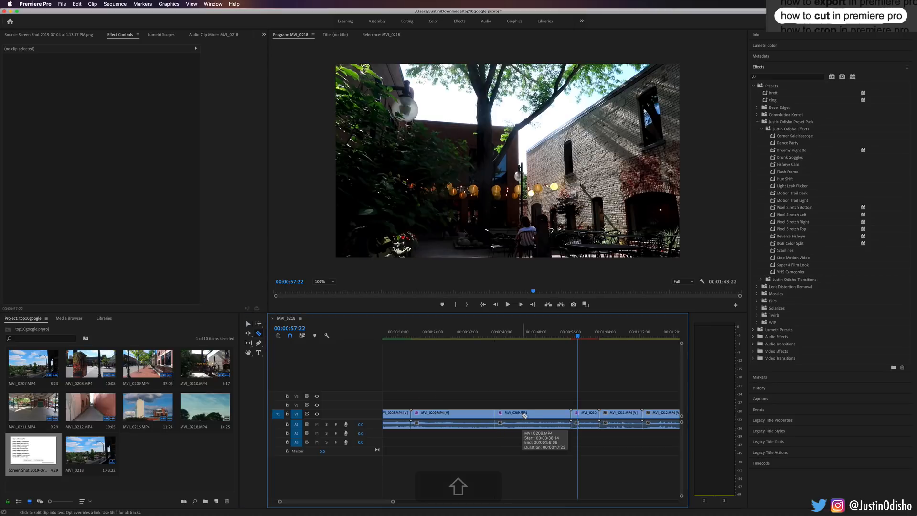
pyautogui.press('shift')
pyautogui.keyDown('shift'); pyautogui.click(520, 414); pyautogui.keyUp('shift')
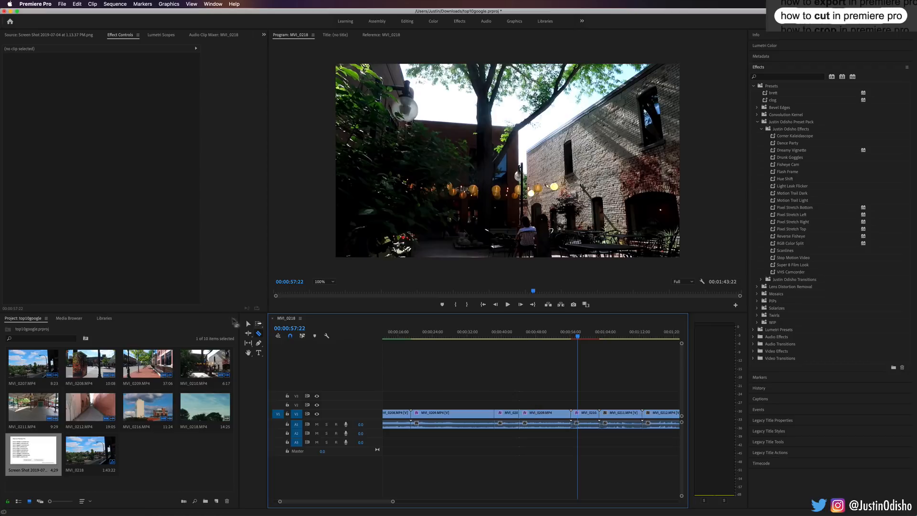
# Switch to the Selection tool and back to the Razor tool
pyautogui.click(246, 324)
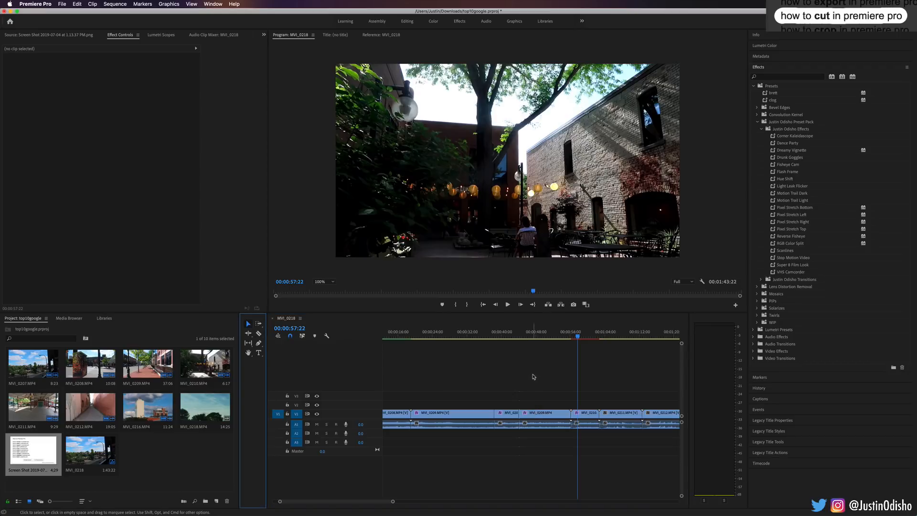
pyautogui.press('c')
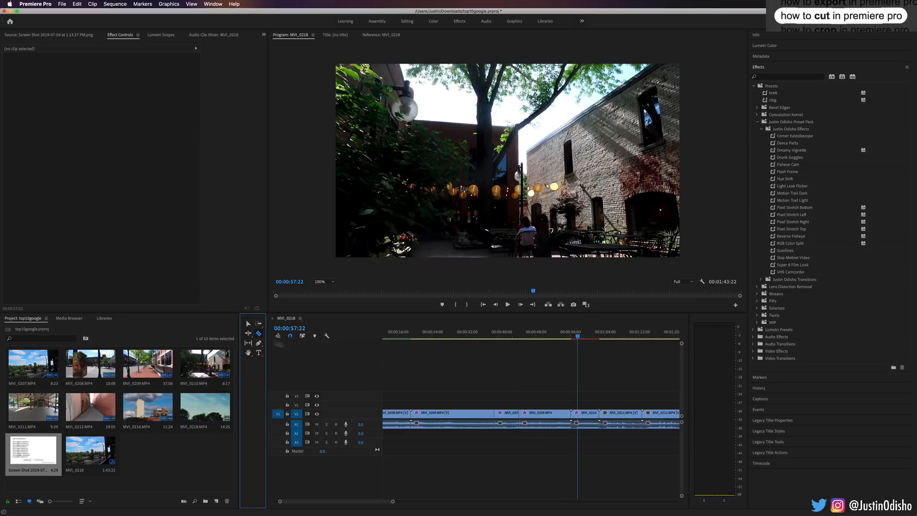
# Cut the last MVI_0209.MP4 segment with the Razor tool at about 00:00:49
pyautogui.click(543, 414)
pyautogui.press('v')
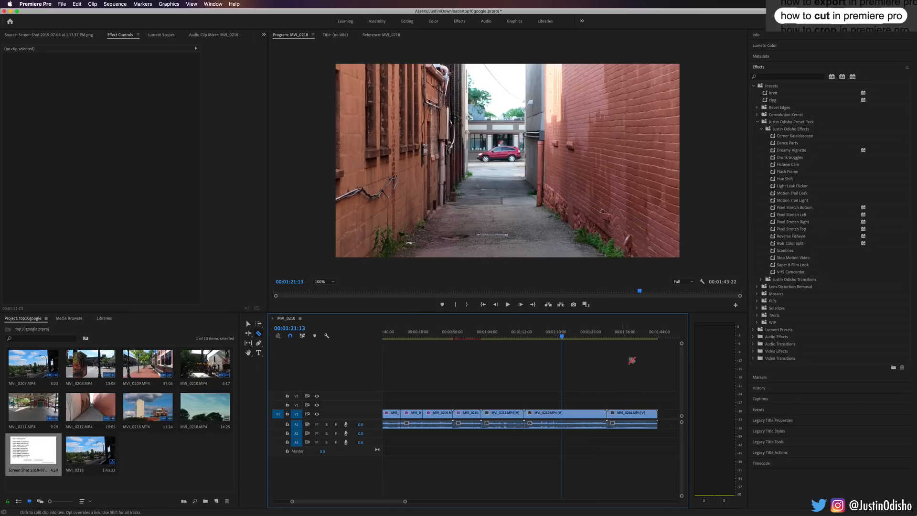
# Add an edit through all tracks at 00:01:21:13 in the MVI_0212.MP4 clip and move the playhead to 00:01:41:19
pyautogui.press('super+shift+k')
pyautogui.moveTo(561, 335)
pyautogui.mouseDown()
pyautogui.moveTo(541, 336)
pyautogui.moveTo(558, 335)
pyautogui.mouseUp()
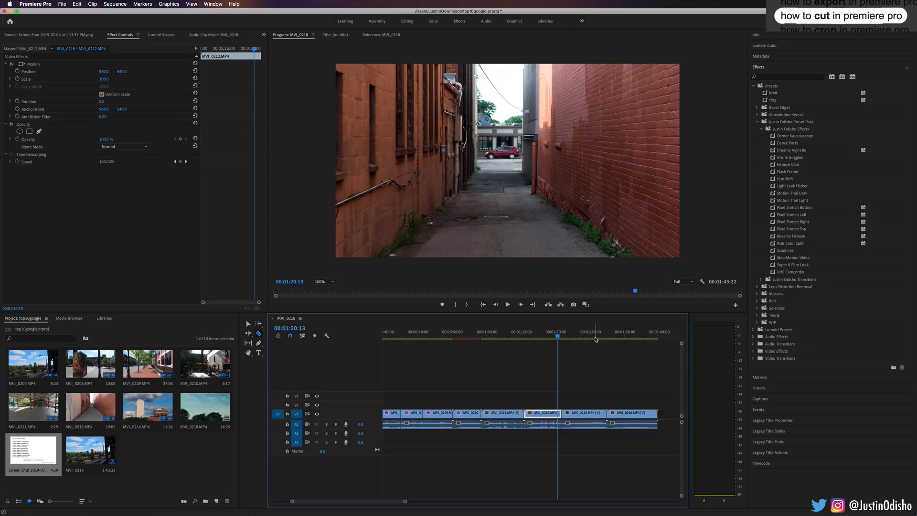
pyautogui.click(595, 338)
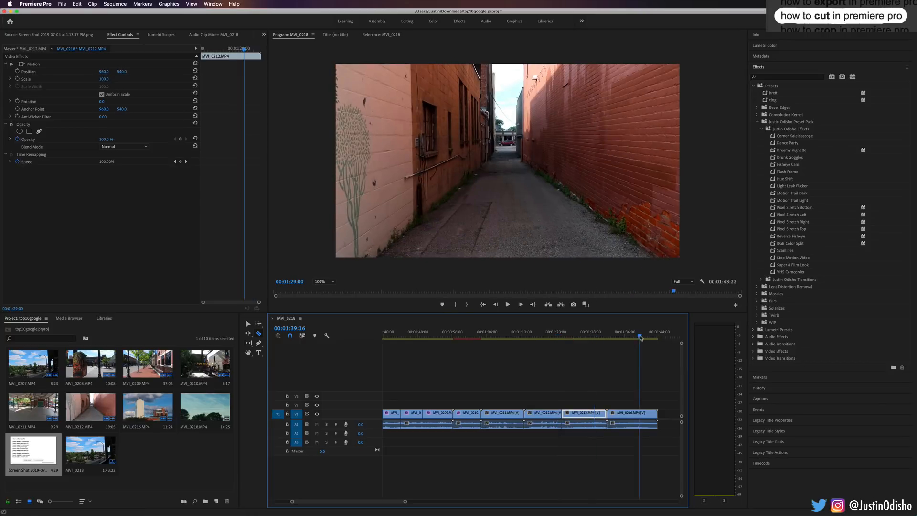
pyautogui.click(649, 337)
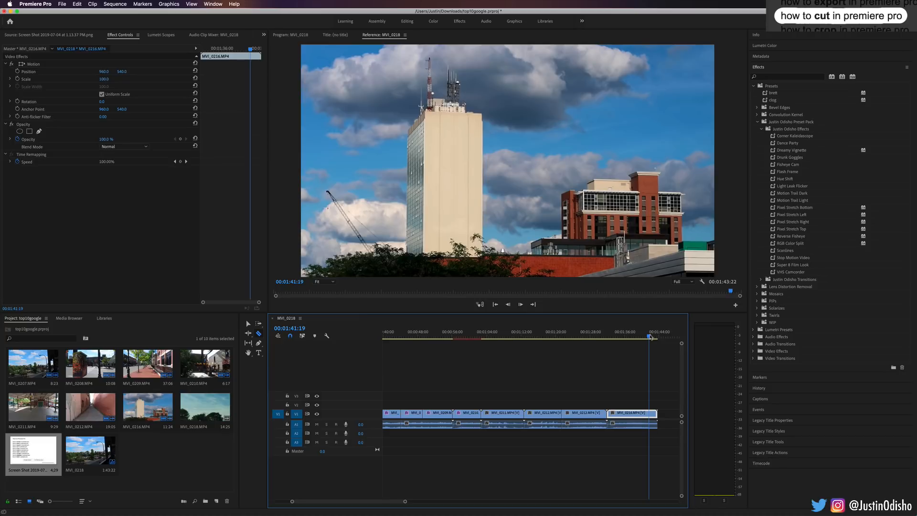
# Try removing the end of the MVI_0216.MP4 clip by cutting all tracks at the playhead and deleting the remaining piece
pyautogui.keyDown('shift'); pyautogui.click(650, 413); pyautogui.keyUp('shift')
pyautogui.press('v')
pyautogui.moveTo(663, 393); pyautogui.dragTo(652, 427)
pyautogui.press('BackSpace')
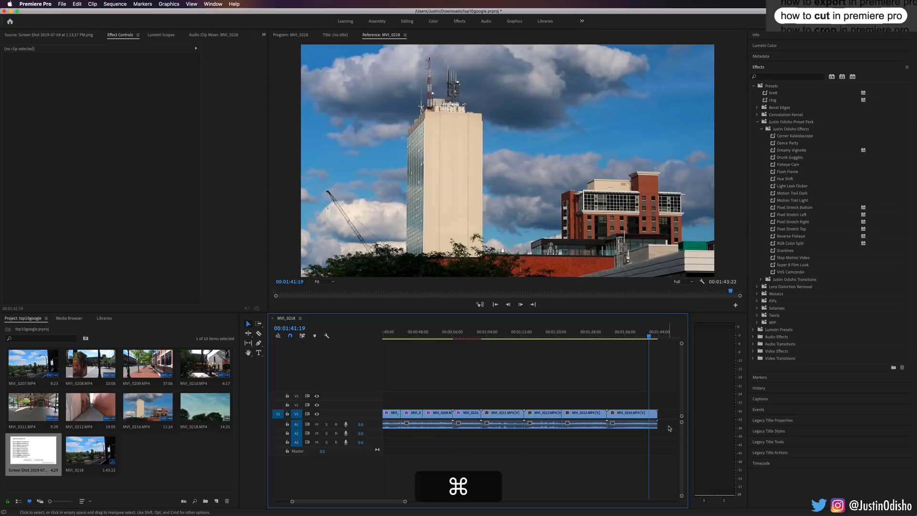
# Ripple trim the end of the MVI_0216.MP4 clip at 00:01:41:19, and its start up to 00:01:34:07 and again up to 00:01:35:27
pyautogui.press('w')
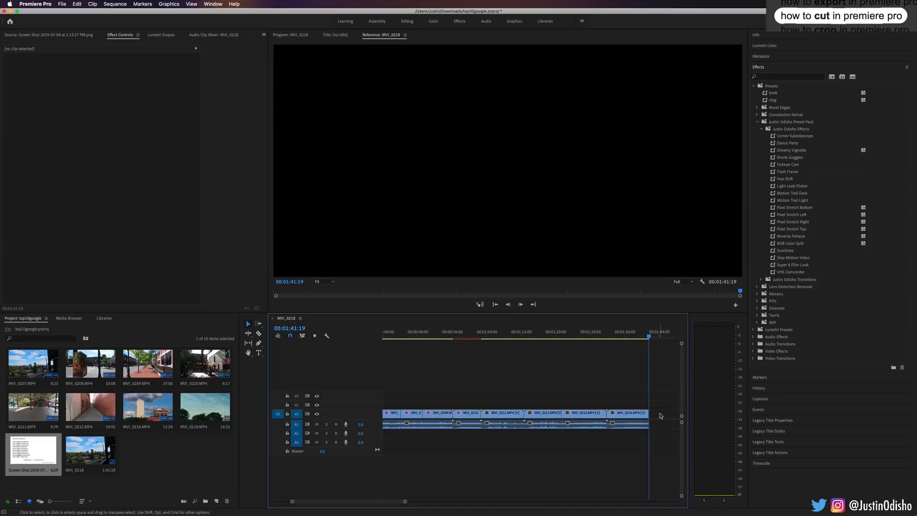
pyautogui.click(617, 336)
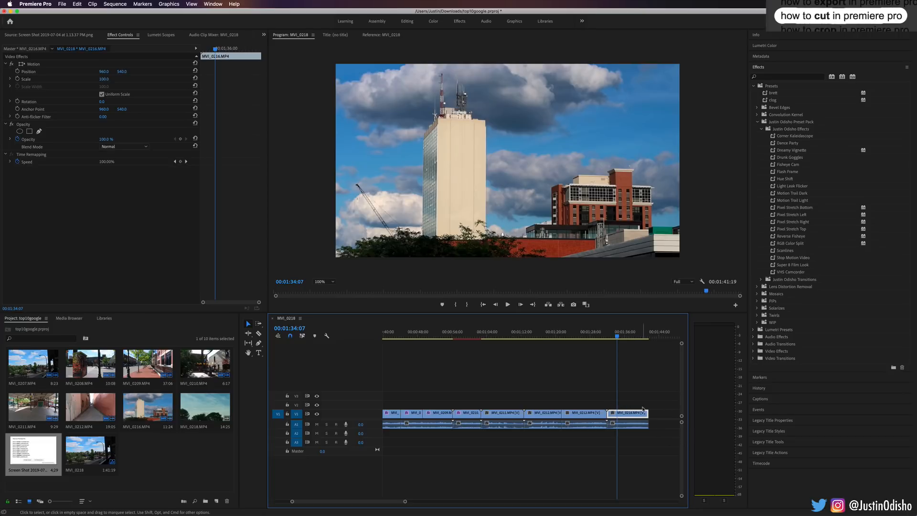
pyautogui.press('q')
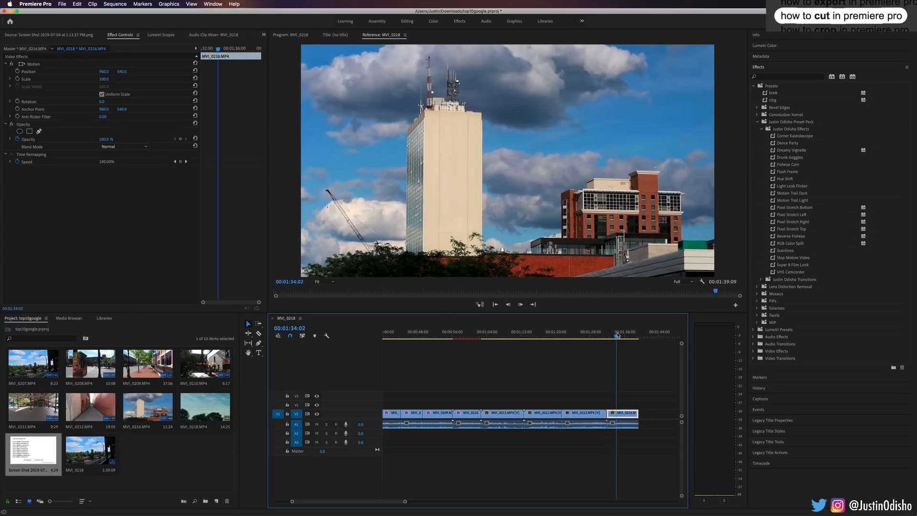
pyautogui.click(625, 334)
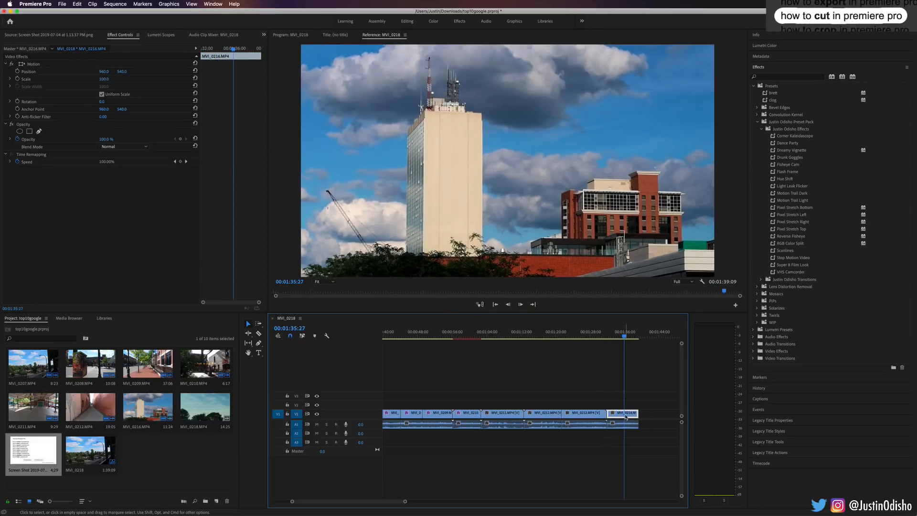
pyautogui.press('Delete')
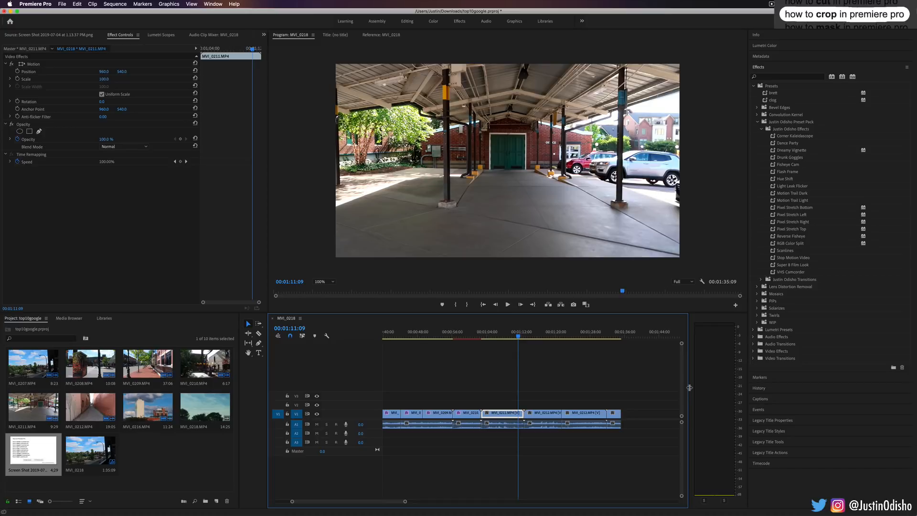
# Apply the Crop effect to the MVI_0211.MP4 clip with Left 28%, Top 31%, Right 28% and Bottom 20%
pyautogui.click(789, 76)
pyautogui.write('crop')
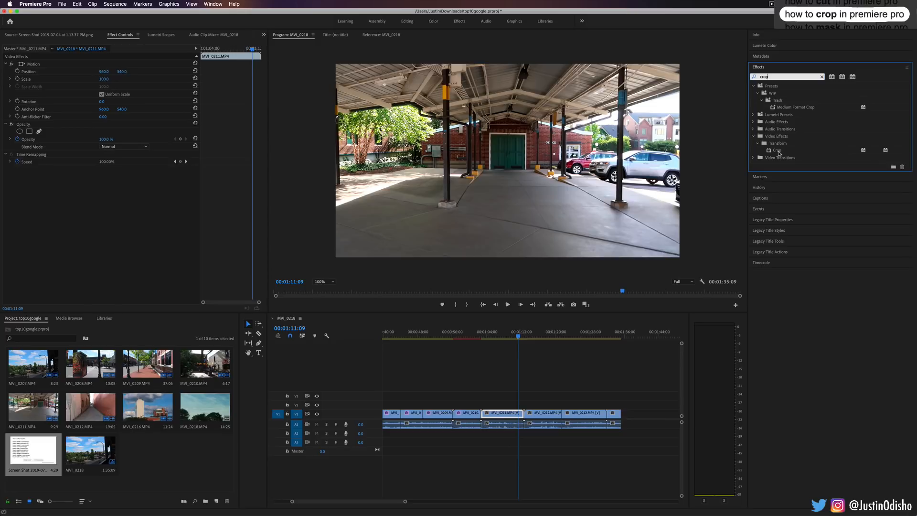
pyautogui.moveTo(780, 153); pyautogui.dragTo(512, 415)
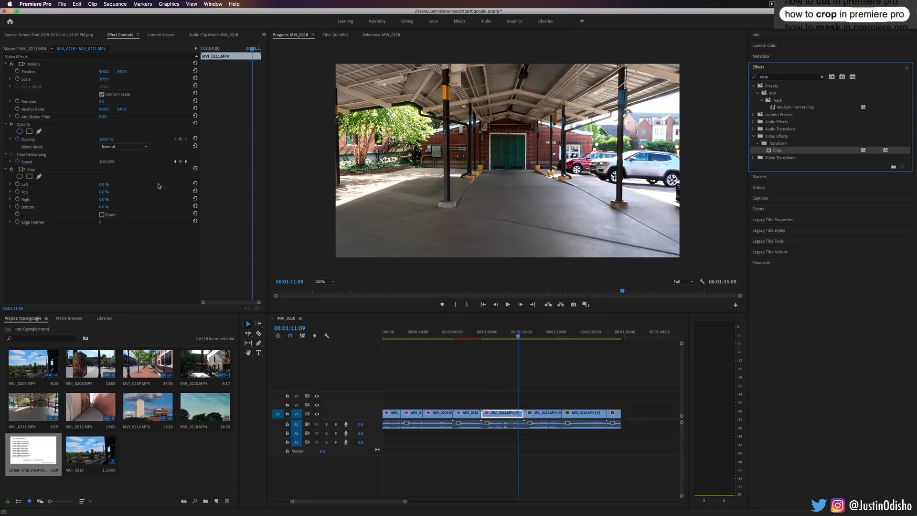
pyautogui.moveTo(100, 184); pyautogui.dragTo(111, 207)
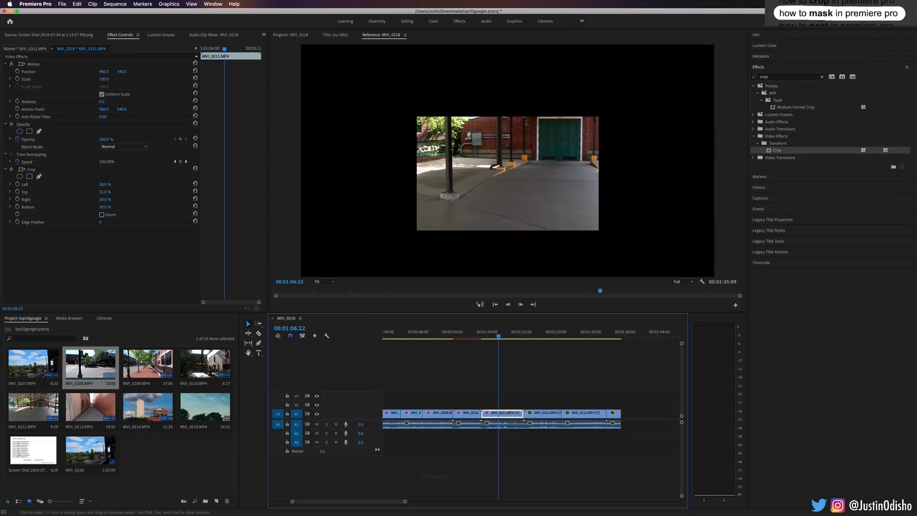
pyautogui.click(32, 170)
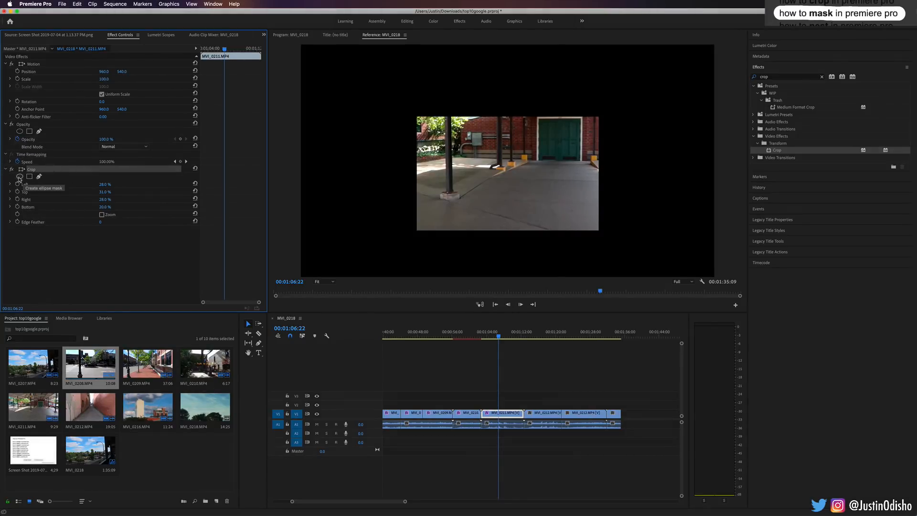
# Apply Gaussian Blur to the first MVI_0212.MP4 segment and set its Blurriness to 73
pyautogui.click(543, 334)
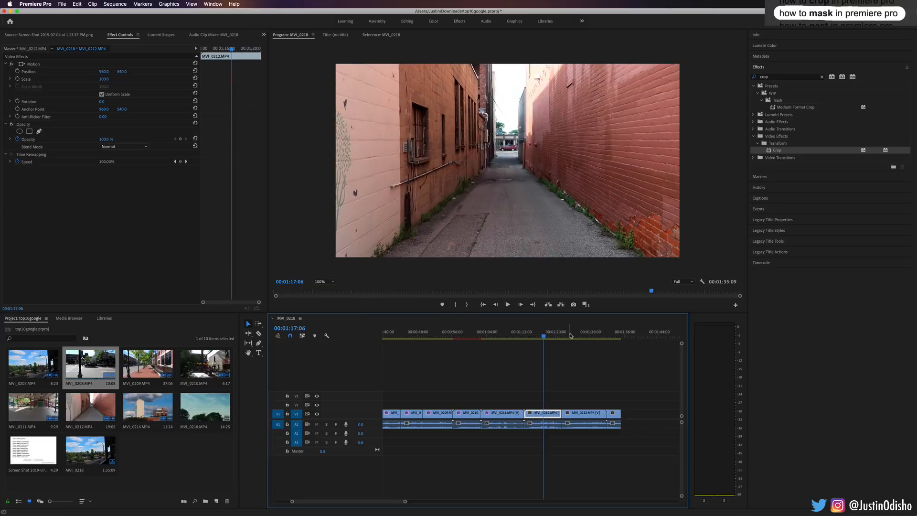
pyautogui.click(821, 77)
pyautogui.moveTo(793, 160); pyautogui.dragTo(543, 412)
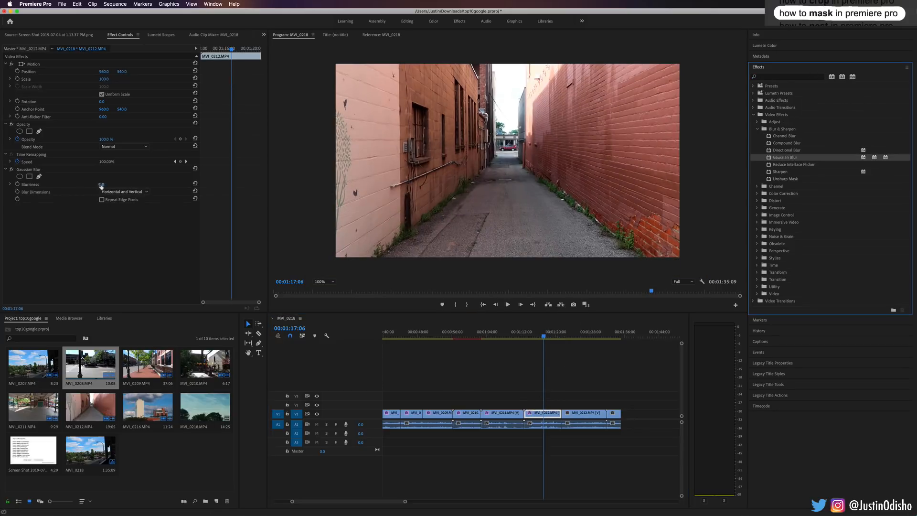
pyautogui.moveTo(100, 186); pyautogui.dragTo(134, 185)
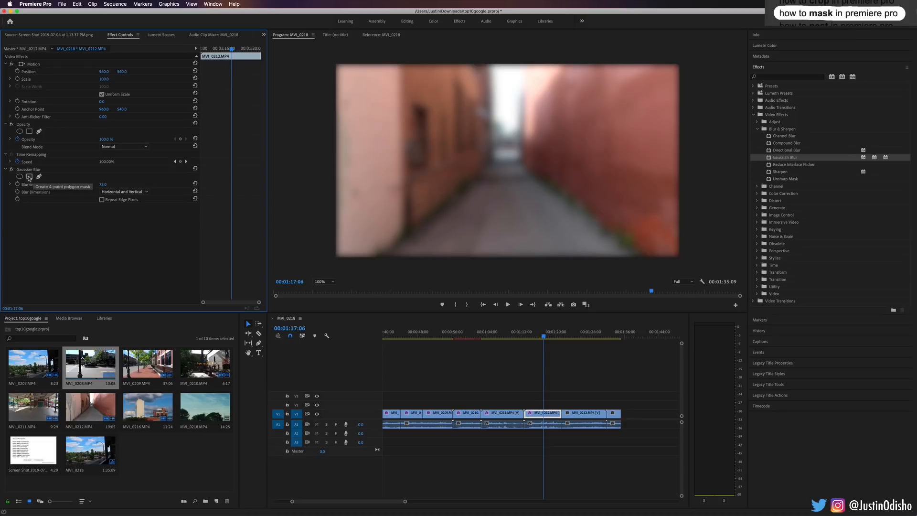
# Add a four-point polygon mask to the Gaussian Blur over the alley's far end, reshape two corners and set Mask Feather to 0
pyautogui.click(28, 179)
pyautogui.moveTo(518, 179); pyautogui.dragTo(507, 155)
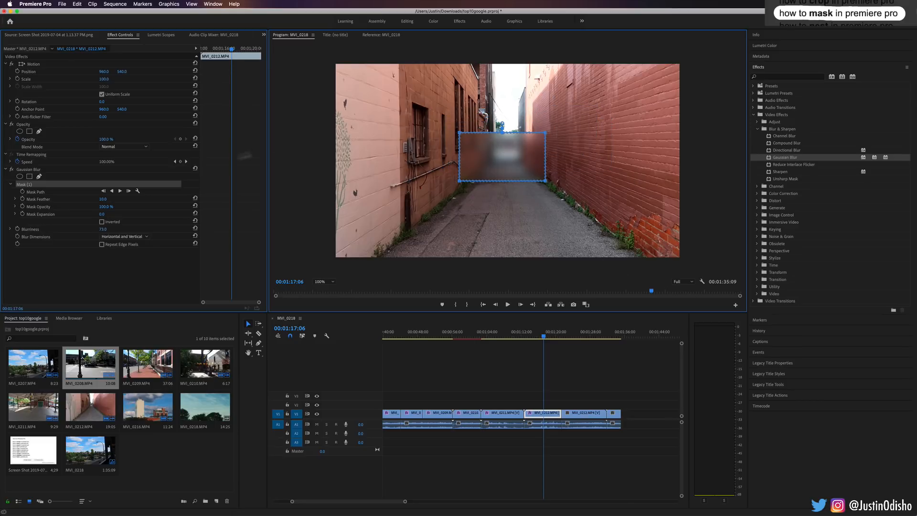
pyautogui.moveTo(460, 180); pyautogui.dragTo(491, 221)
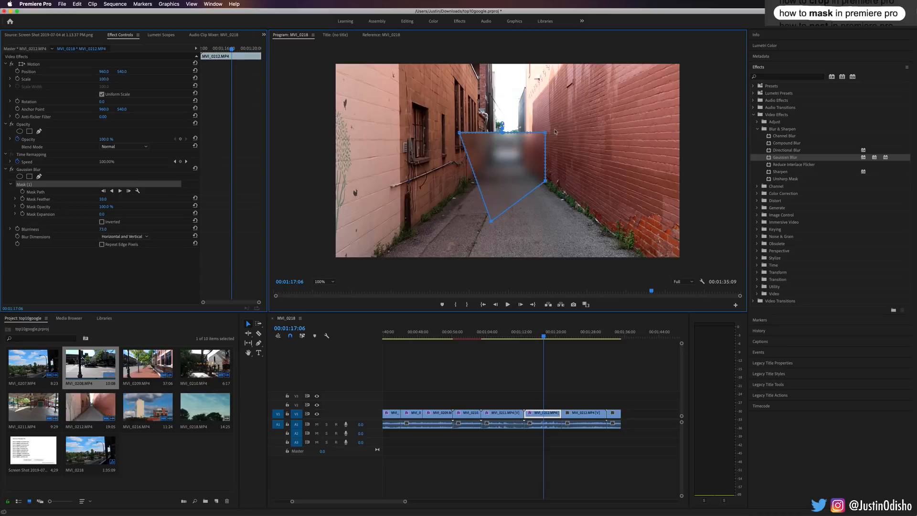
pyautogui.moveTo(545, 132); pyautogui.dragTo(534, 117)
pyautogui.moveTo(103, 199); pyautogui.dragTo(99, 199)
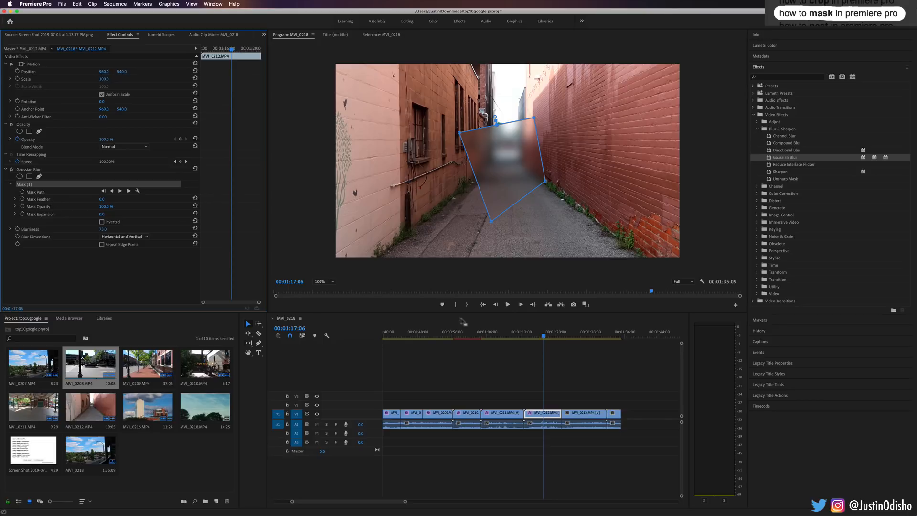
# Add a four-point polygon mask to the MVI_0212.MP4 clip's Opacity and pull its corners outward into a large irregular quadrilateral
pyautogui.click(548, 337)
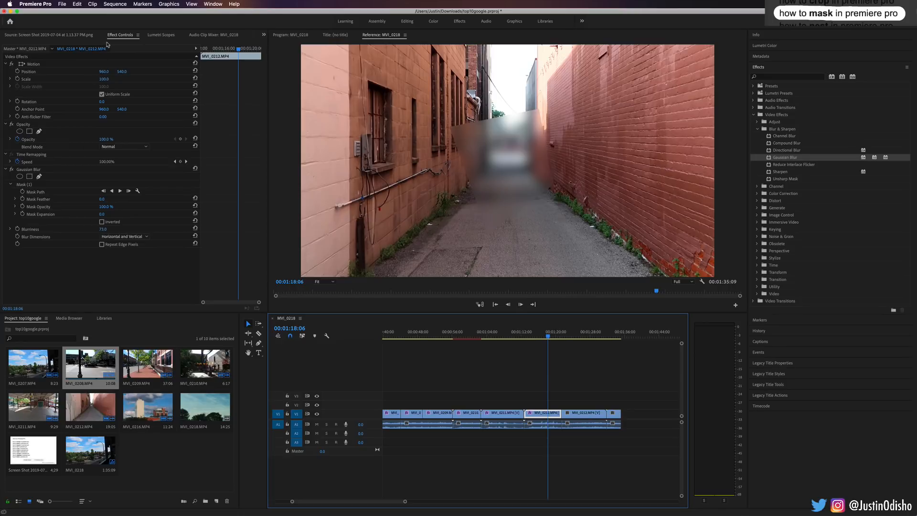
pyautogui.click(29, 132)
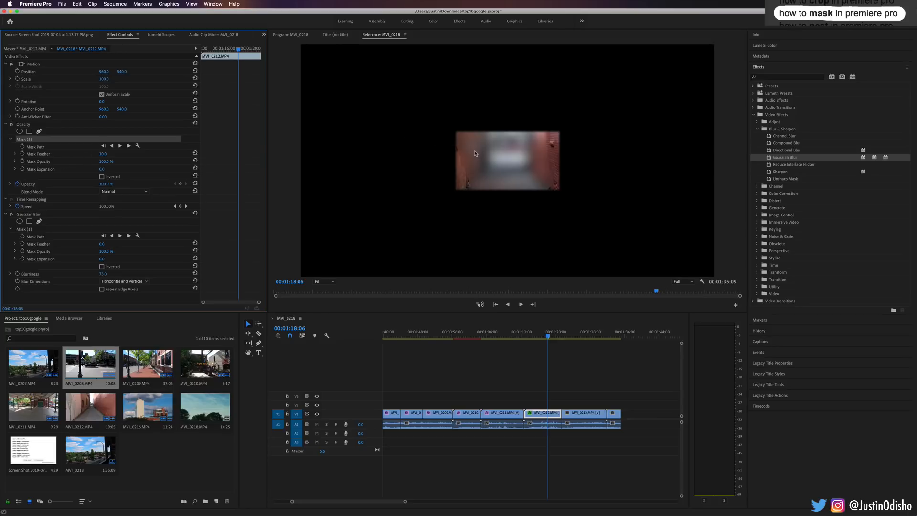
pyautogui.click(287, 35)
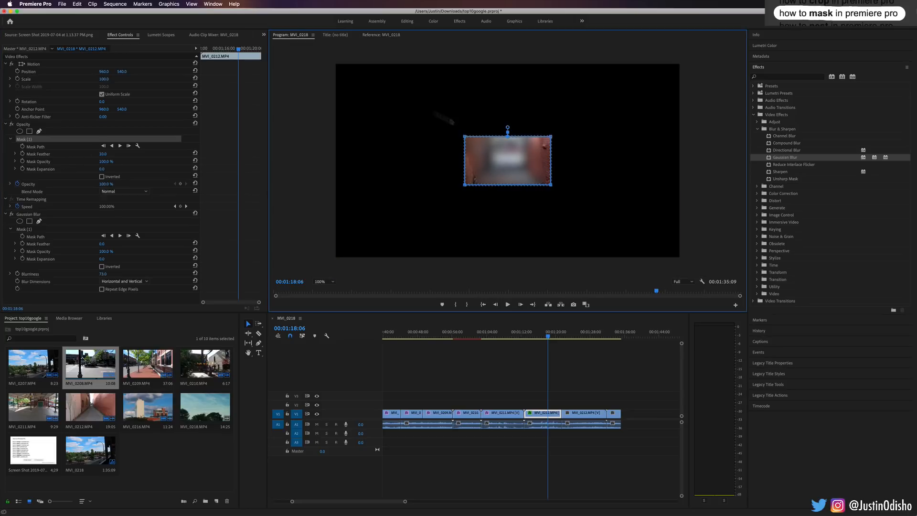
pyautogui.moveTo(466, 137); pyautogui.dragTo(391, 91)
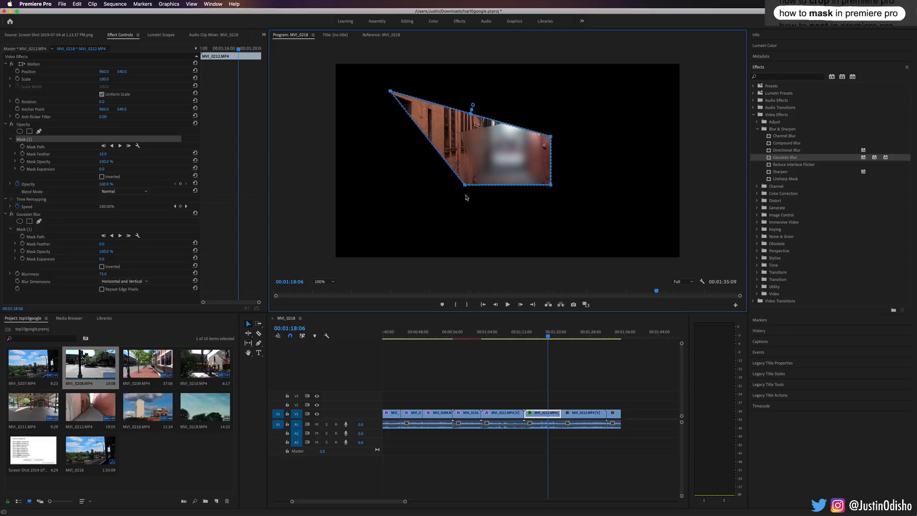
pyautogui.moveTo(465, 184); pyautogui.dragTo(410, 224)
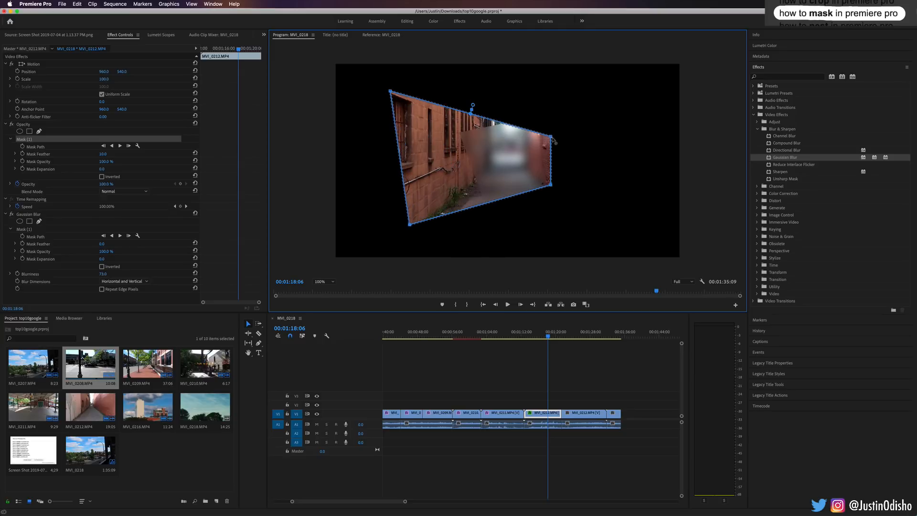
pyautogui.moveTo(551, 137); pyautogui.dragTo(533, 73)
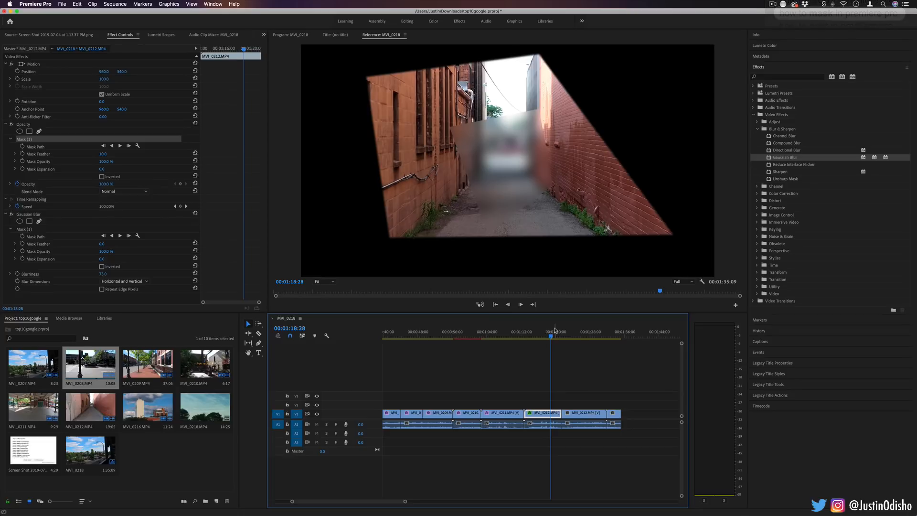
pyautogui.click(626, 378)
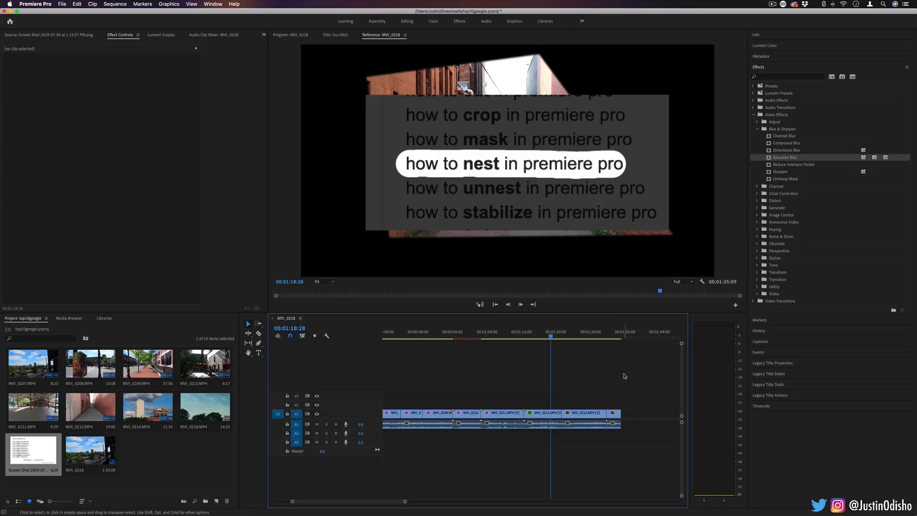
# Nest the last three MVI_0209.MP4 segments and the MVI_0210.MP4 clip into one sequence, keeping the default name
pyautogui.moveTo(506, 338); pyautogui.dragTo(466, 340)
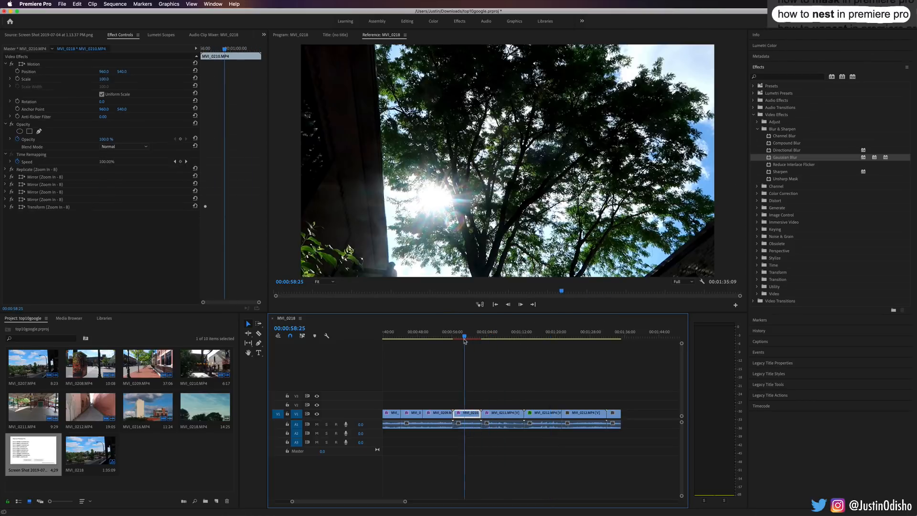
pyautogui.click(461, 339)
pyautogui.scroll(2, 472, 343)
pyautogui.scroll(-2, 473, 343)
pyautogui.click(406, 337)
pyautogui.moveTo(406, 337); pyautogui.dragTo(427, 337)
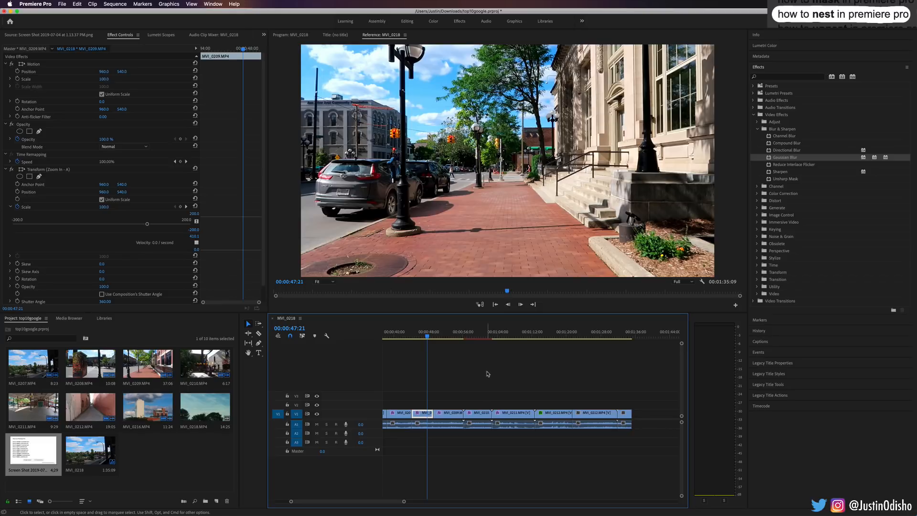
pyautogui.moveTo(486, 361); pyautogui.dragTo(396, 465)
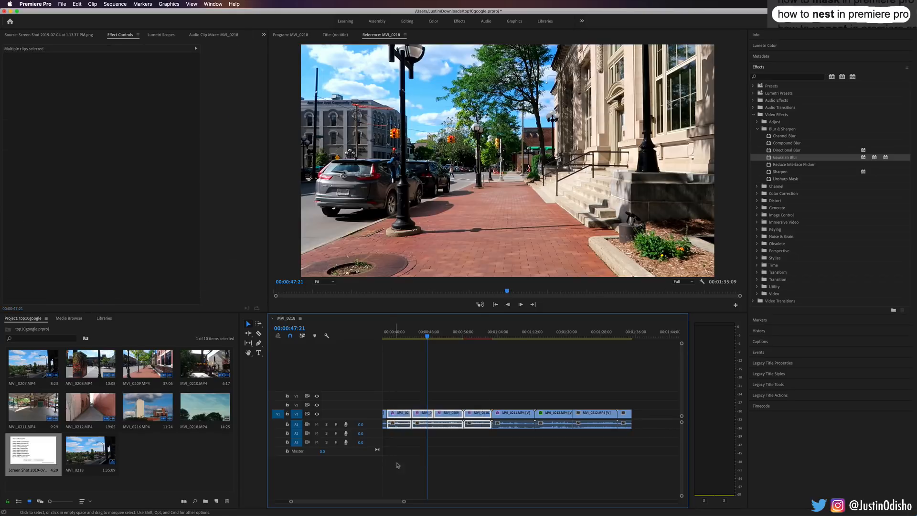
pyautogui.rightClick(481, 414)
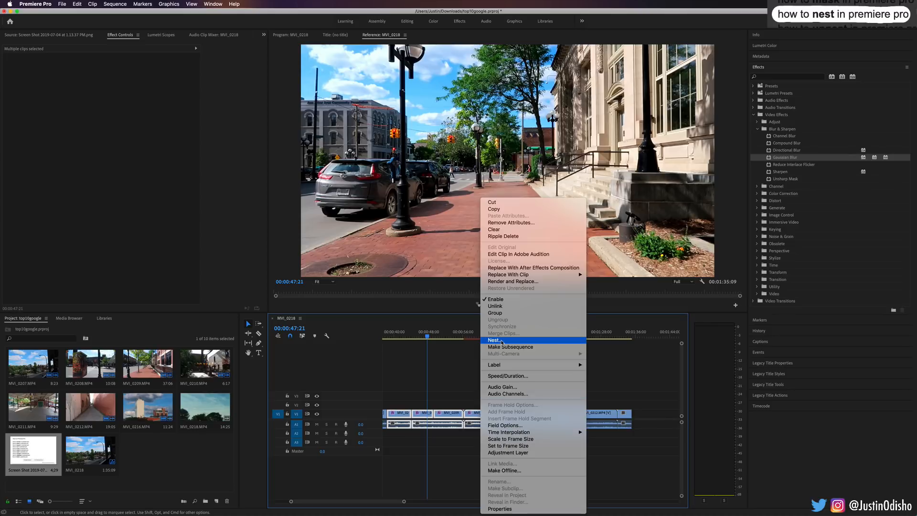
pyautogui.click(501, 341)
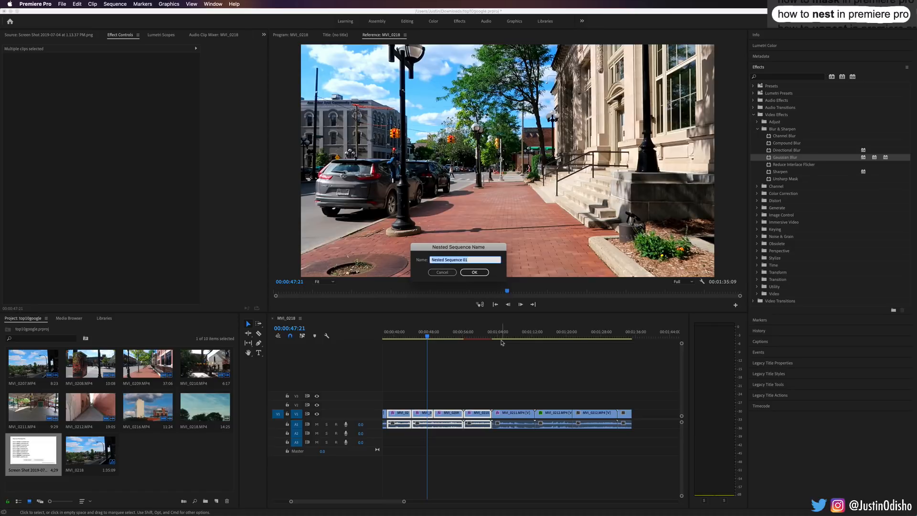
pyautogui.press('Return')
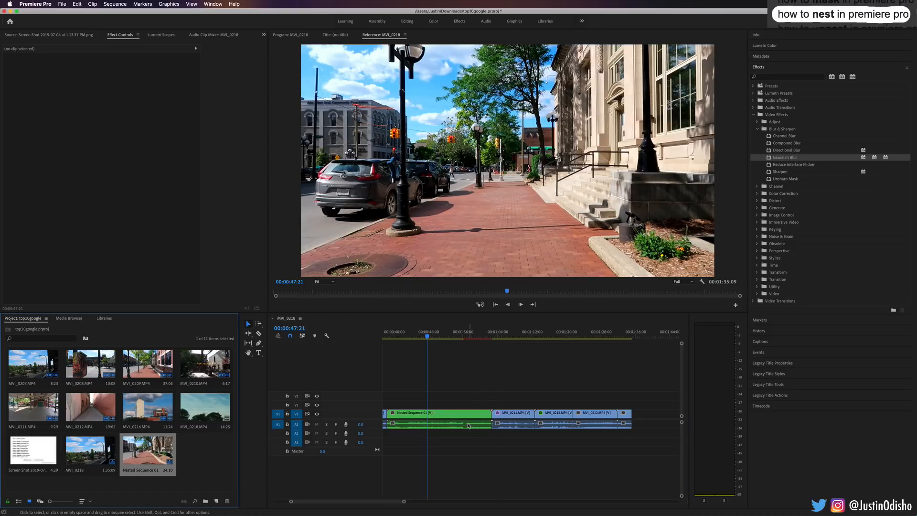
# Select the nested sequence in the timeline and scrub over it to about 00:00:49:23 to check its contents
pyautogui.click(436, 414)
pyautogui.moveTo(429, 334)
pyautogui.mouseDown()
pyautogui.moveTo(411, 333)
pyautogui.moveTo(436, 333)
pyautogui.mouseUp()
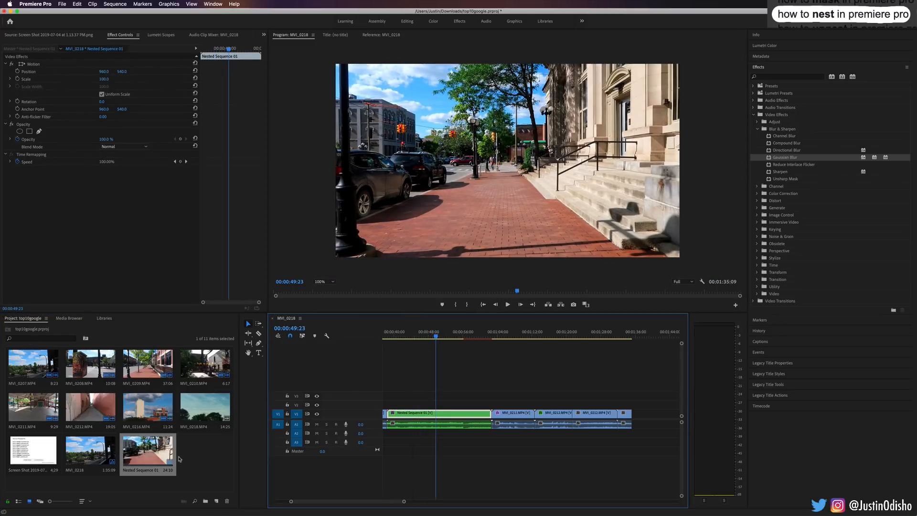
pyautogui.hscroll(-3, 468, 367)
pyautogui.moveTo(509, 414)
pyautogui.mouseDown()
pyautogui.moveTo(543, 386)
pyautogui.moveTo(507, 418)
pyautogui.mouseUp()
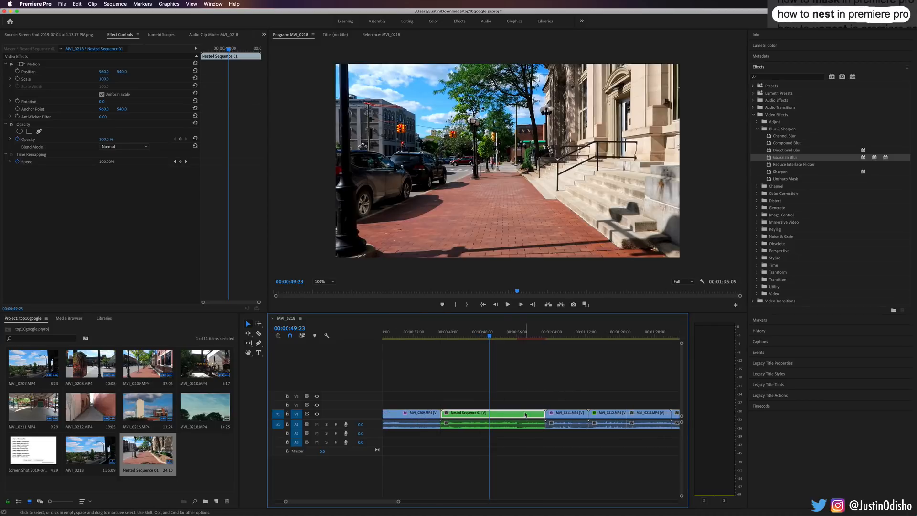
# Try splitting the nested sequence at two points with the Razor tool, scrub over it to 00:00:47:03 and save the project
pyautogui.press('c')
pyautogui.keyDown('shift'); pyautogui.click(489, 416); pyautogui.keyUp('shift')
pyautogui.keyDown('shift'); pyautogui.click(531, 416); pyautogui.keyUp('shift')
pyautogui.moveTo(511, 336); pyautogui.dragTo(530, 336)
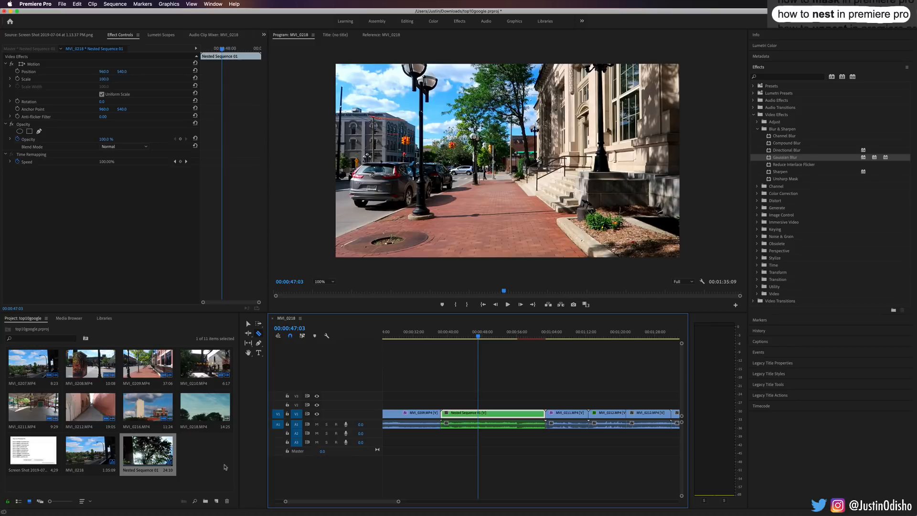
pyautogui.press('v')
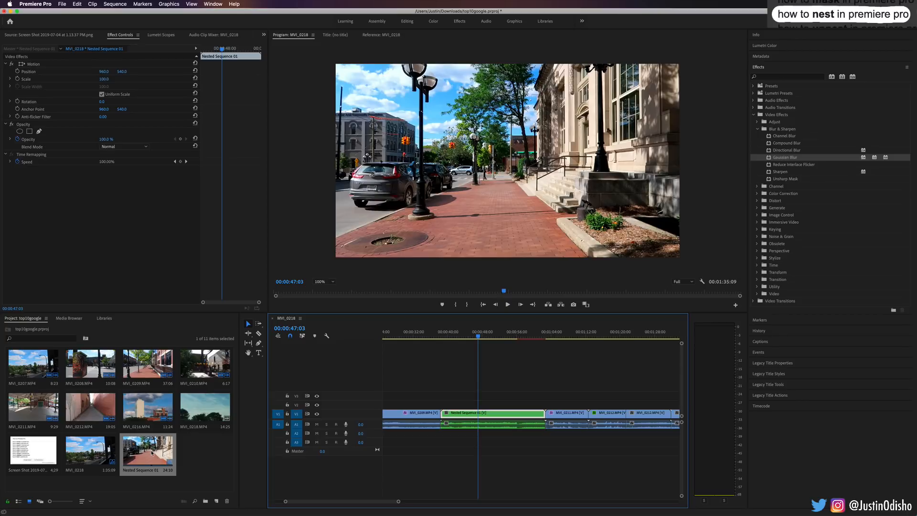
pyautogui.press('super+s')
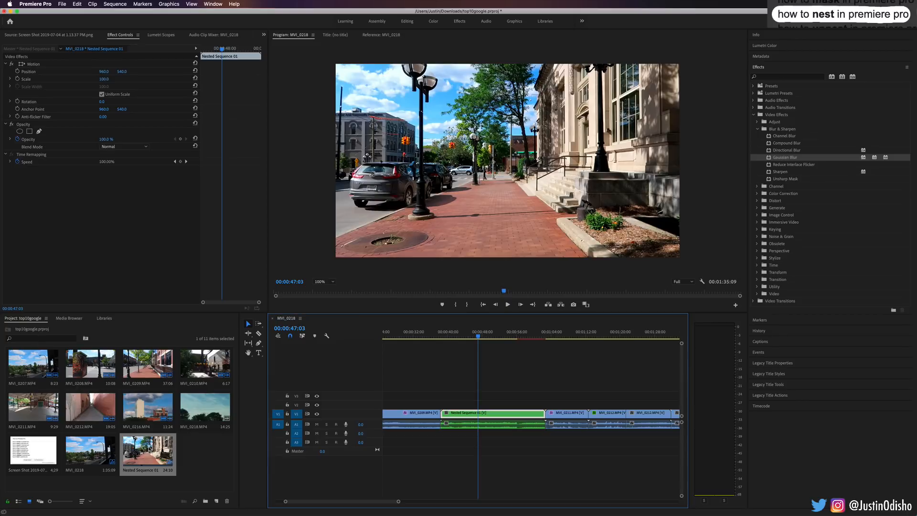
# Open Nested Sequence 01 in its own timeline and scrub through its clips to 00:00:05:02
pyautogui.doubleClick(148, 450)
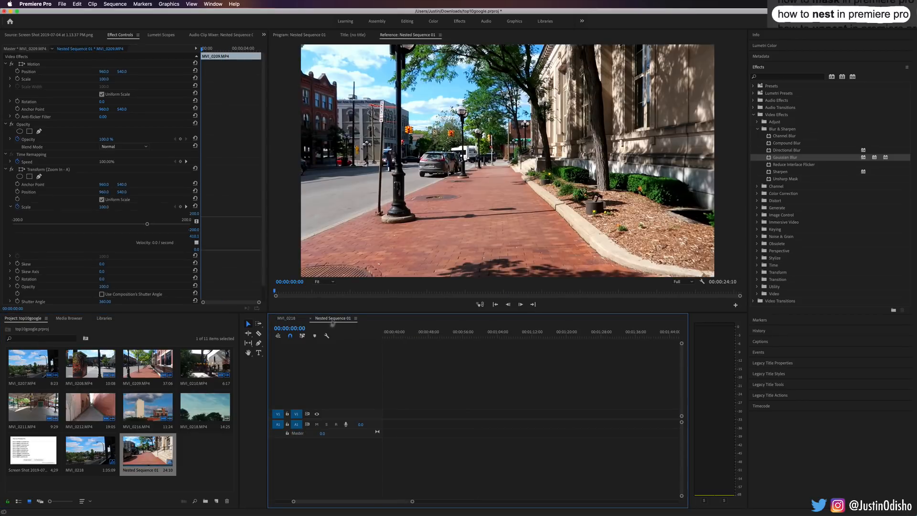
pyautogui.click(288, 320)
pyautogui.click(329, 319)
pyautogui.hscroll(-5, 442, 391)
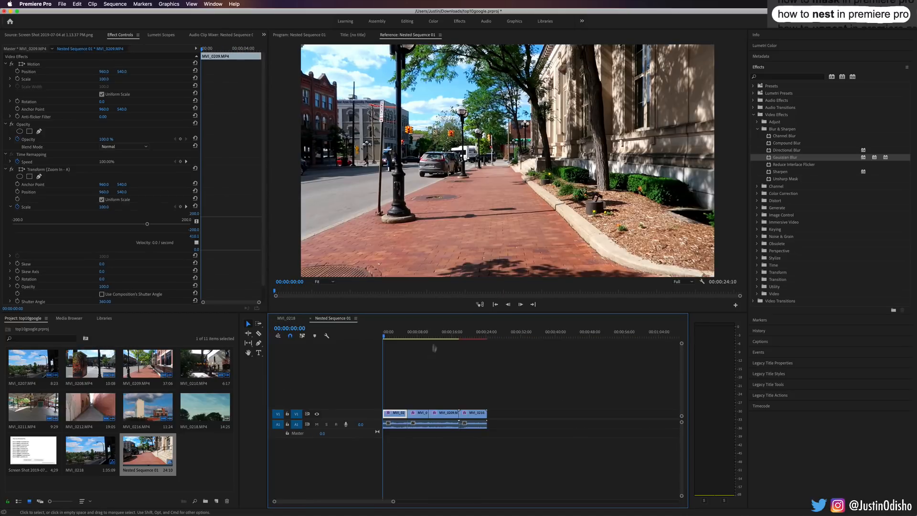
pyautogui.moveTo(439, 332); pyautogui.dragTo(404, 333)
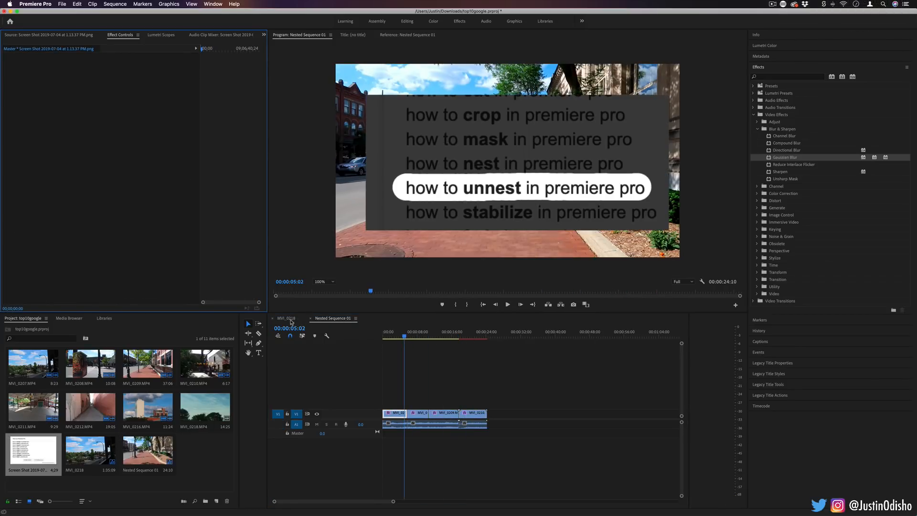
# In the MVI_0218 sequence, nest Nested Sequence 01 together with the adjacent MVI_0211.MP4 clip, keeping the default name
pyautogui.click(291, 320)
pyautogui.rightClick(503, 415)
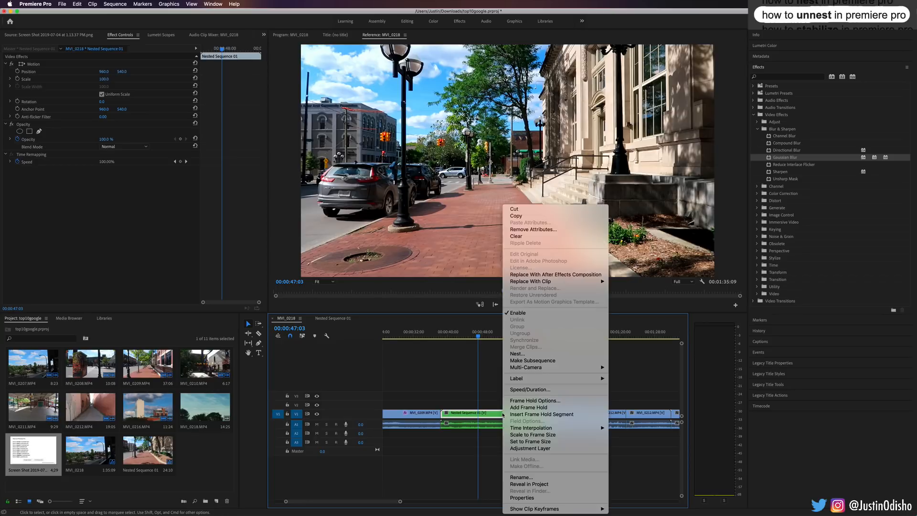
pyautogui.click(486, 377)
pyautogui.moveTo(579, 367); pyautogui.dragTo(492, 445)
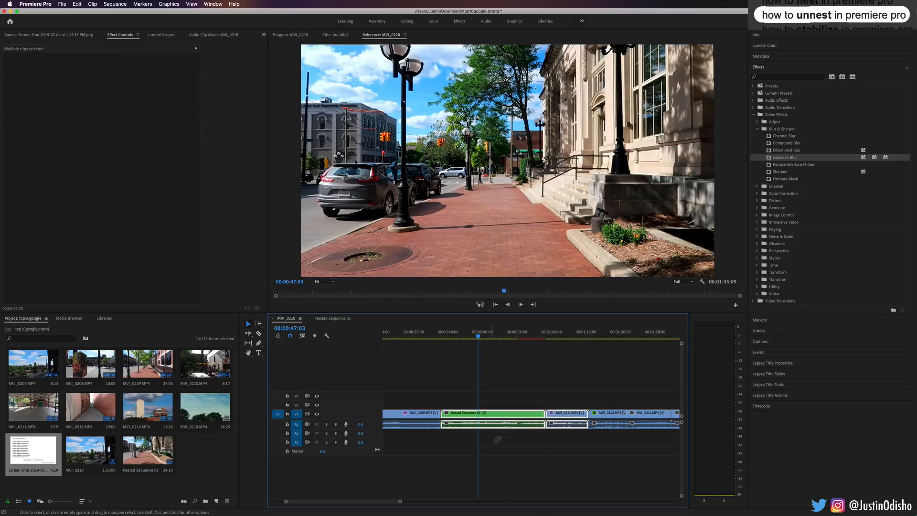
pyautogui.rightClick(516, 417)
pyautogui.click(541, 340)
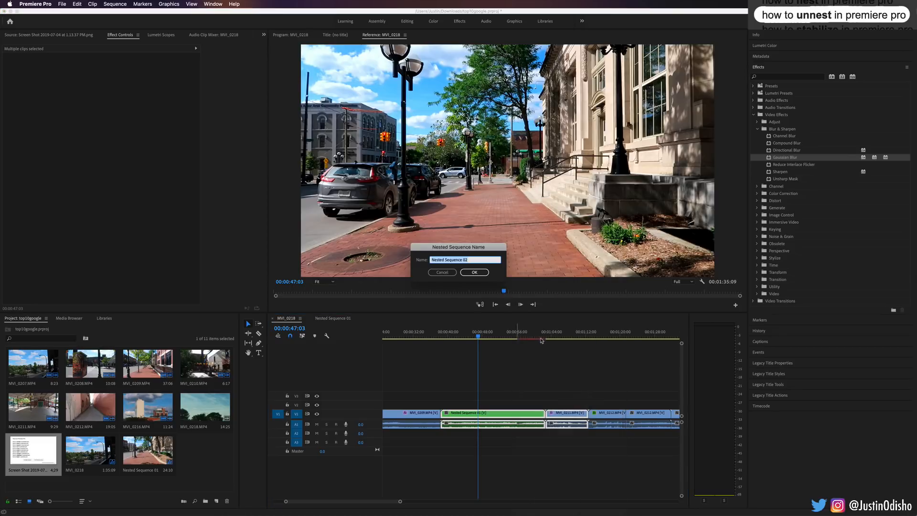
pyautogui.click(474, 272)
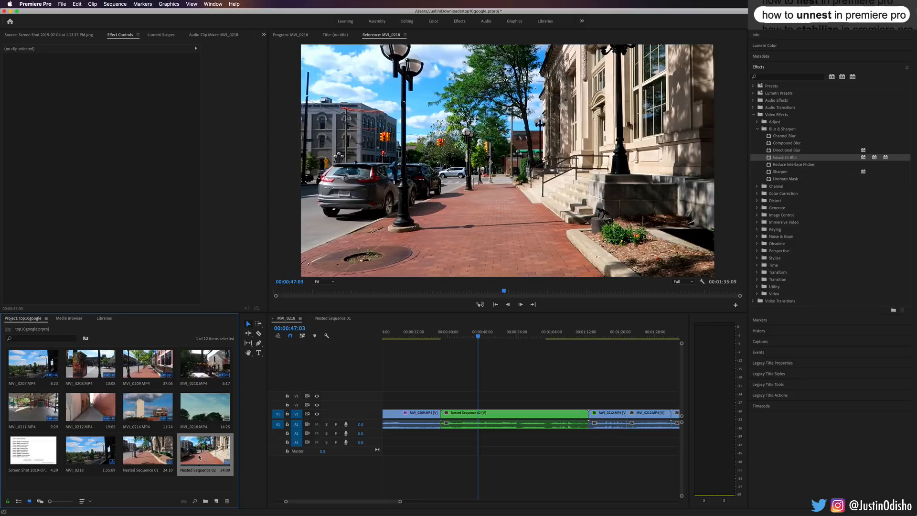
# Unnest the clips in MVI_0218 by overwriting each nest with the individual contents of Nested Sequence 02 and Nested Sequence 01
pyautogui.moveTo(204, 451); pyautogui.dragTo(517, 420)
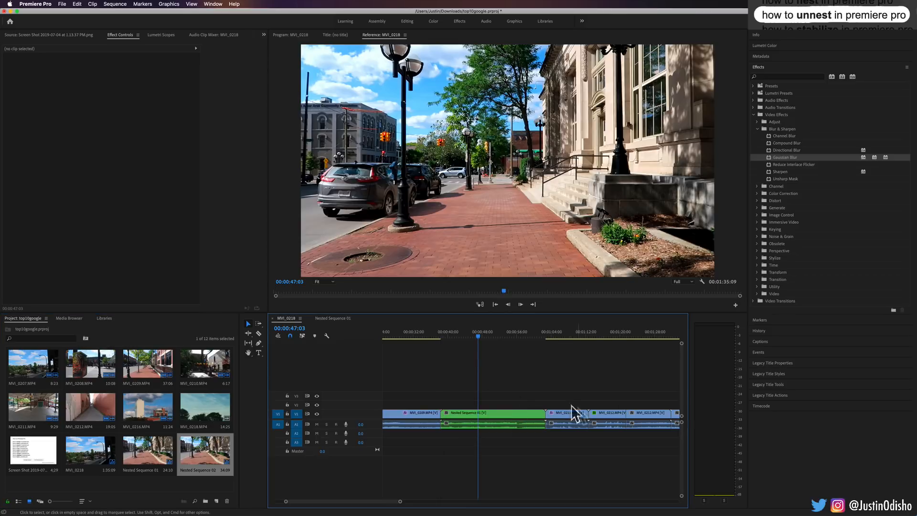
pyautogui.click(154, 457)
pyautogui.moveTo(153, 458); pyautogui.dragTo(493, 418)
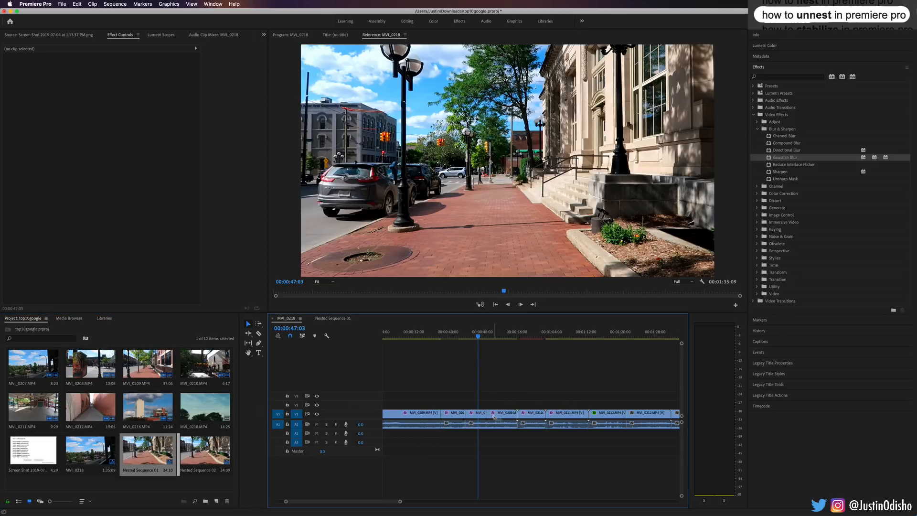
# Open Nested Sequence 01 and copy all the clips on its timeline
pyautogui.doubleClick(493, 418)
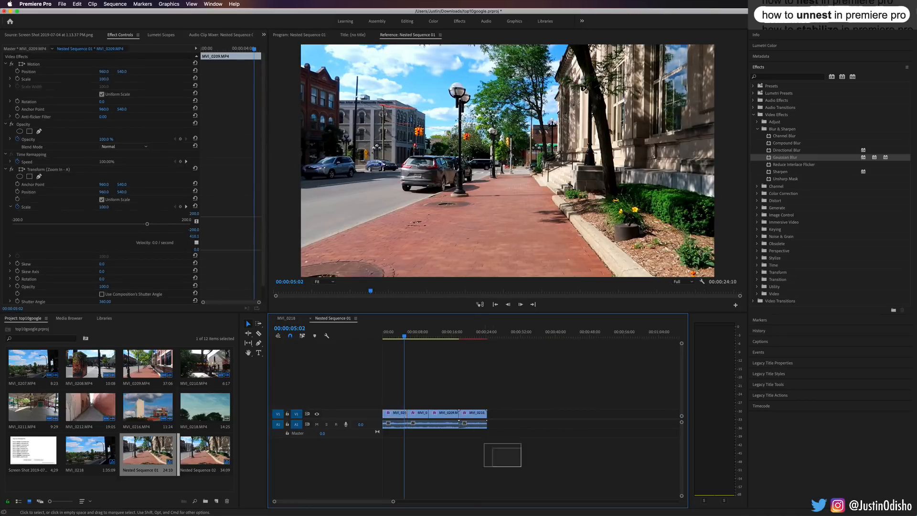
pyautogui.moveTo(521, 467); pyautogui.dragTo(320, 376)
pyautogui.press('super+c')
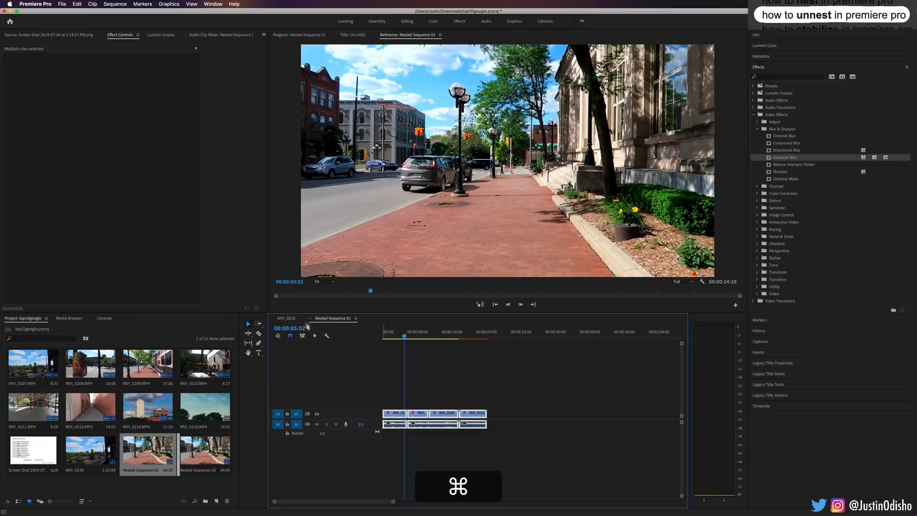
# In MVI_0218, delete the clips from 00:00:44:01 through the first MVI_0211.MP4 clip and paste the copied clips at 00:00:44:01
pyautogui.click(286, 318)
pyautogui.press('super+v')
pyautogui.moveTo(478, 336); pyautogui.dragTo(466, 335)
pyautogui.moveTo(568, 373); pyautogui.dragTo(525, 428)
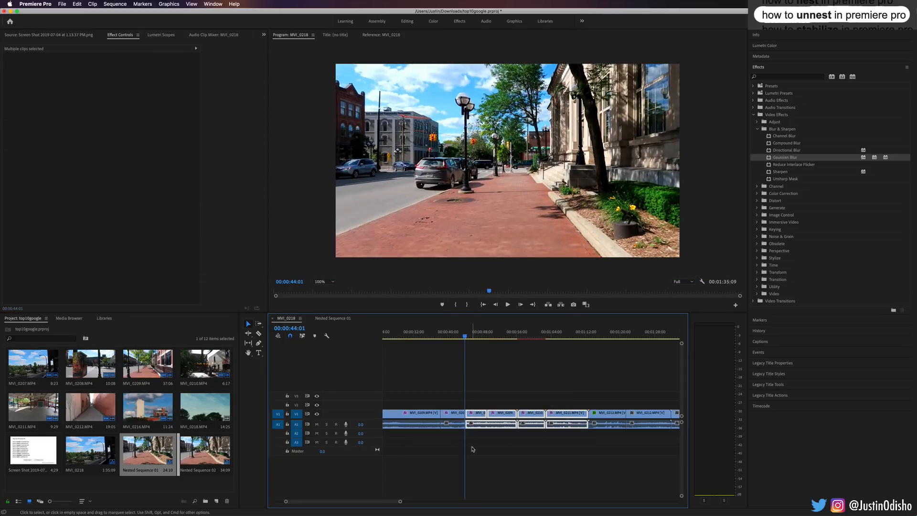
pyautogui.press('BackSpace')
pyautogui.press('super+v')
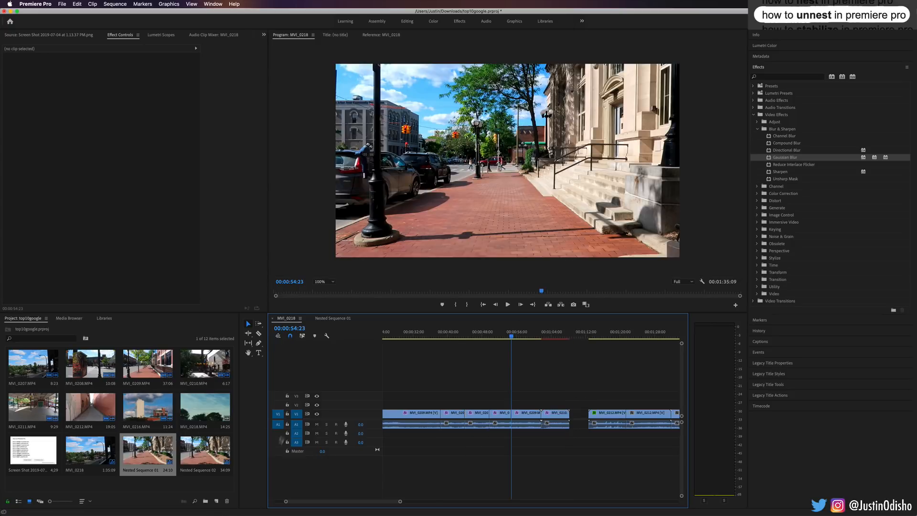
# Delete Nested Sequence 01 from the project, accepting the removal of its clip references
pyautogui.click(157, 442)
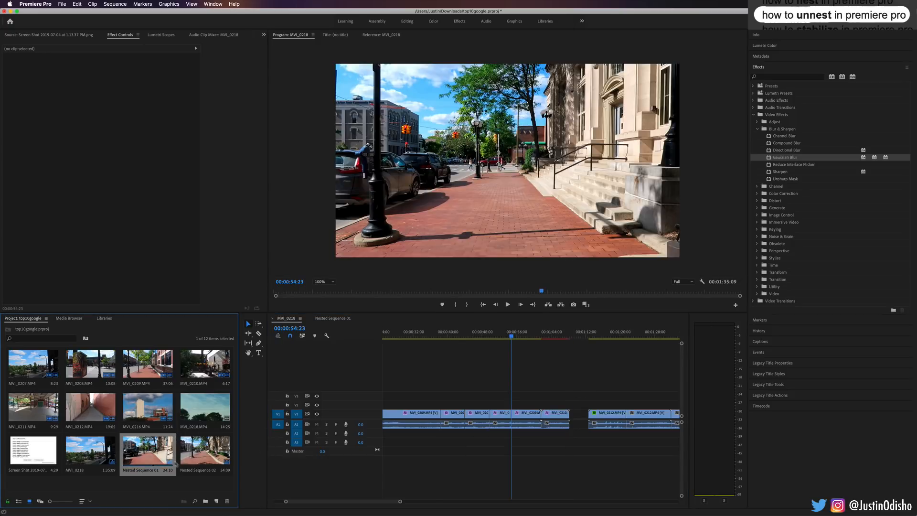
pyautogui.click(213, 449)
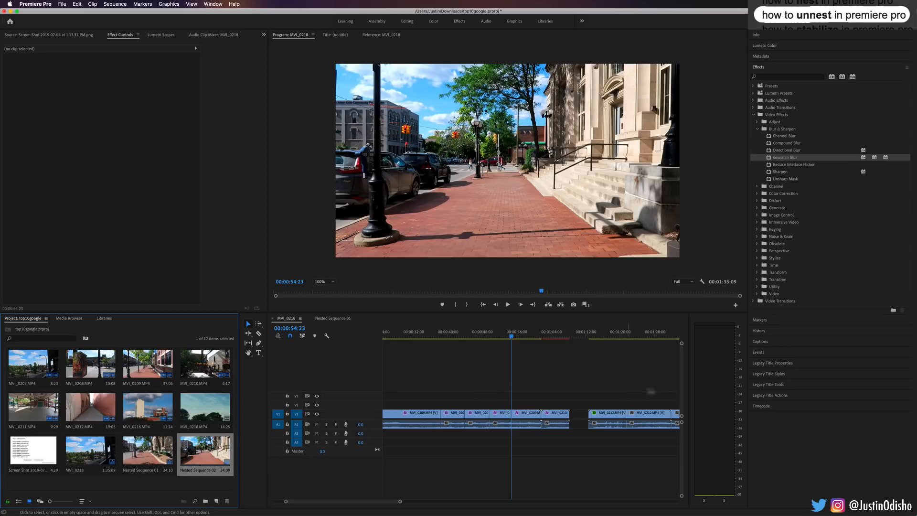
pyautogui.click(170, 449)
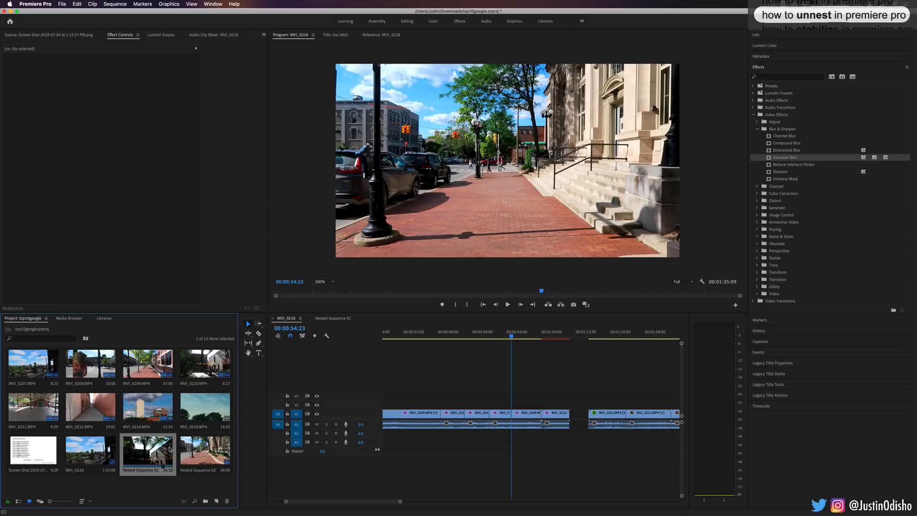
pyautogui.press('BackSpace')
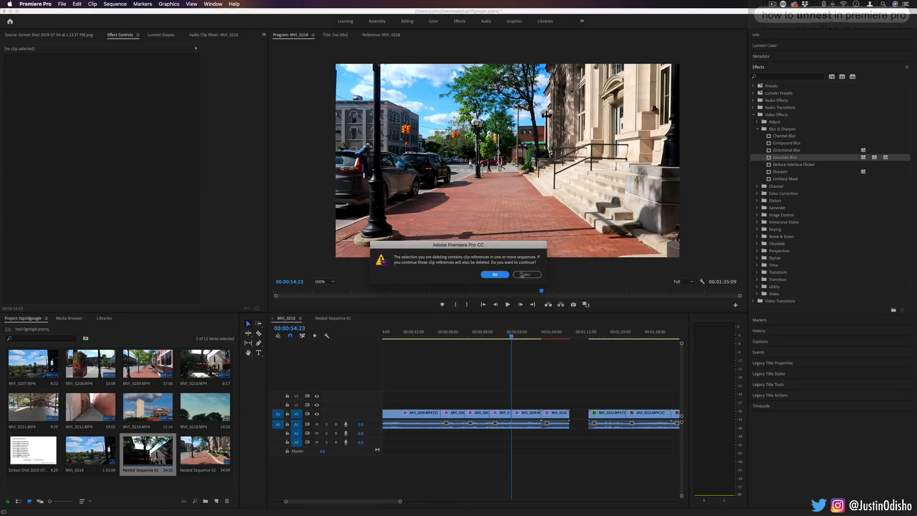
pyautogui.click(527, 274)
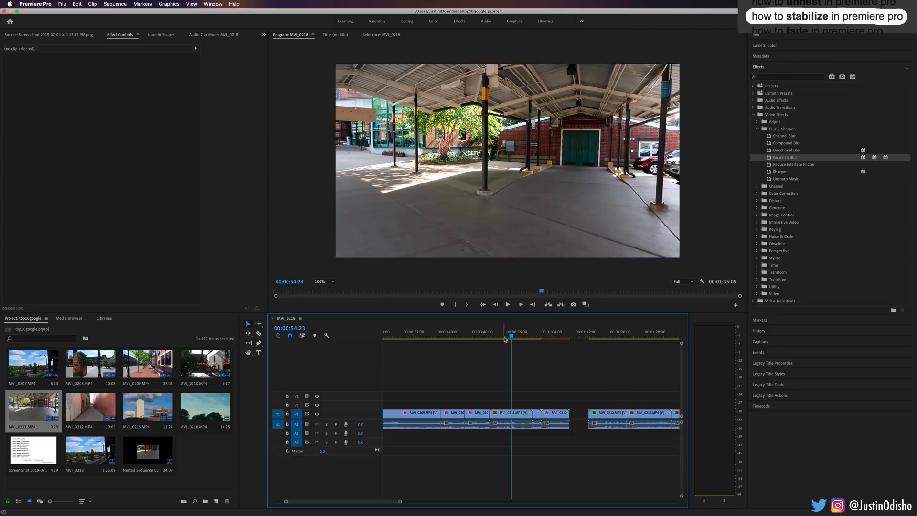
# Find Warp Stabilizer by searching the effects for "warp stab" and apply it to the MVI_0211.MP4 clip around 00:00:55:23
pyautogui.moveTo(512, 337)
pyautogui.mouseDown()
pyautogui.moveTo(496, 341)
pyautogui.moveTo(524, 342)
pyautogui.moveTo(516, 342)
pyautogui.mouseUp()
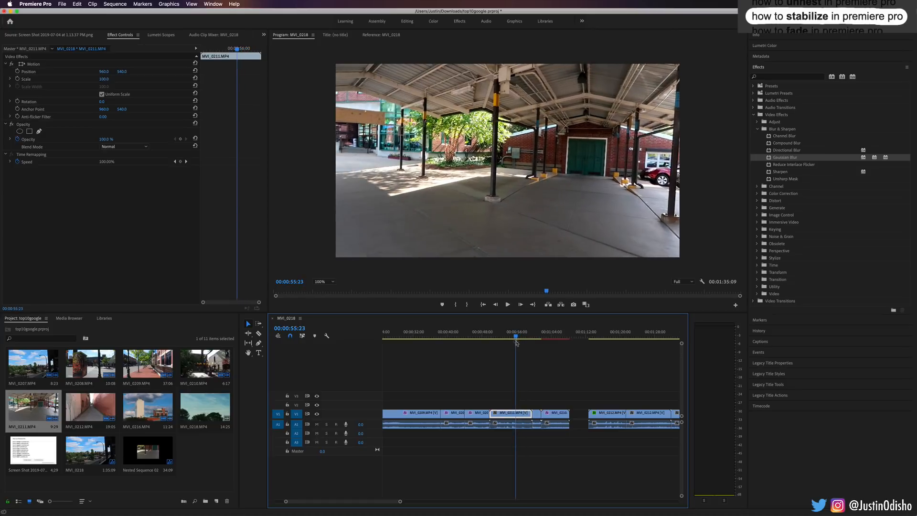
pyautogui.click(777, 78)
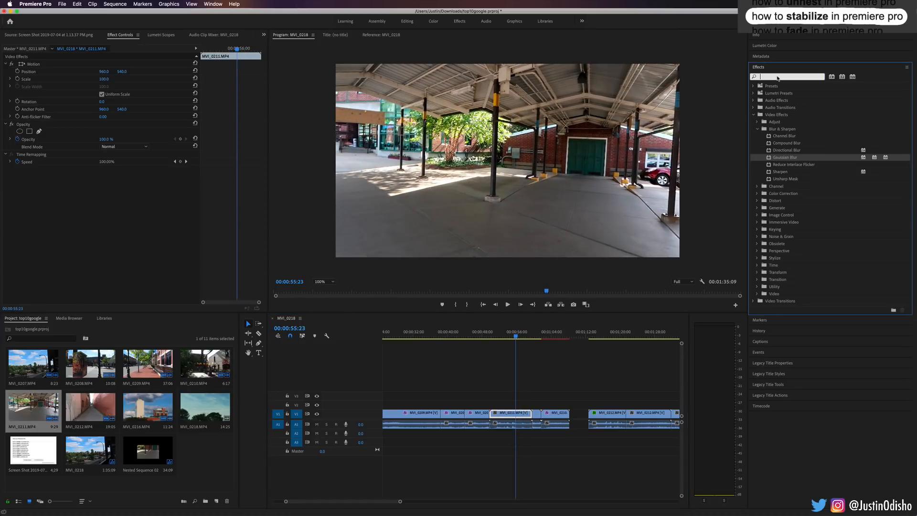
pyautogui.write('warp stab')
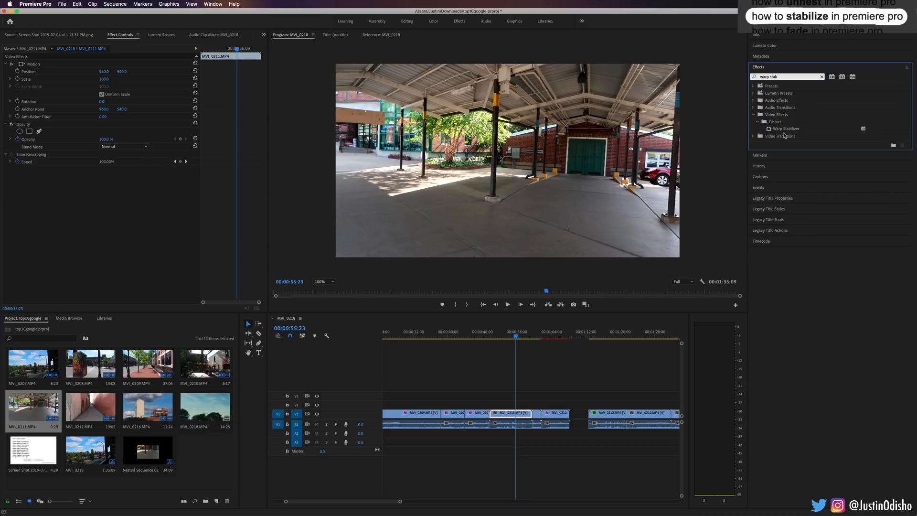
pyautogui.click(769, 130)
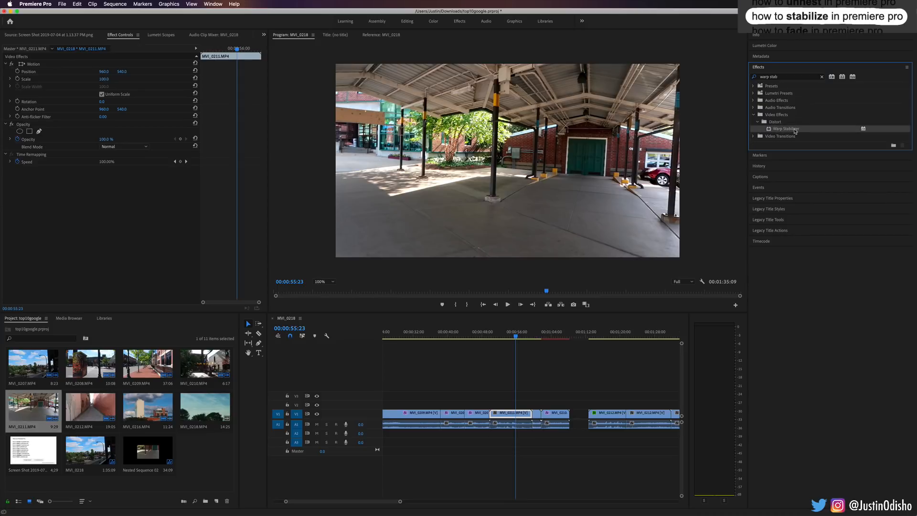
pyautogui.moveTo(801, 131); pyautogui.dragTo(518, 416)
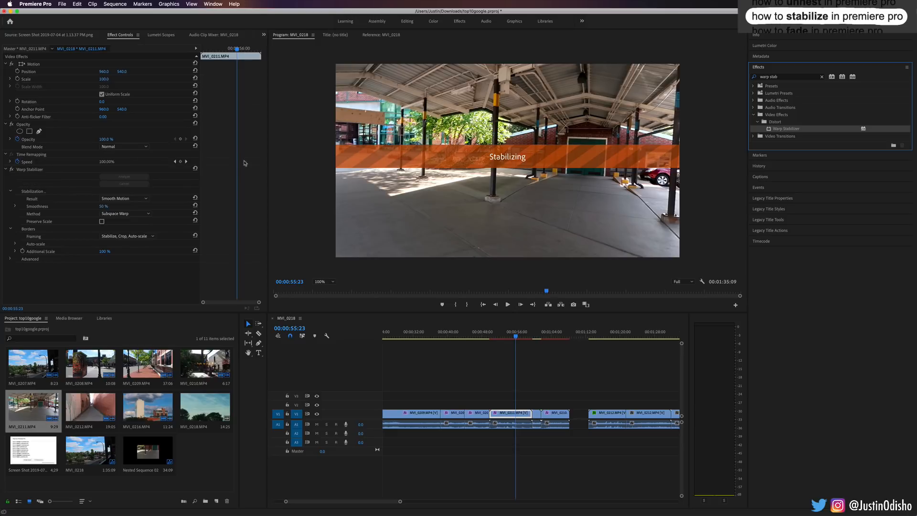
# Play the stabilized MVI_0211.MP4 clip from 00:00:50:08 and set the Warp Stabilizer Result to No Motion
pyautogui.moveTo(520, 338); pyautogui.dragTo(494, 339)
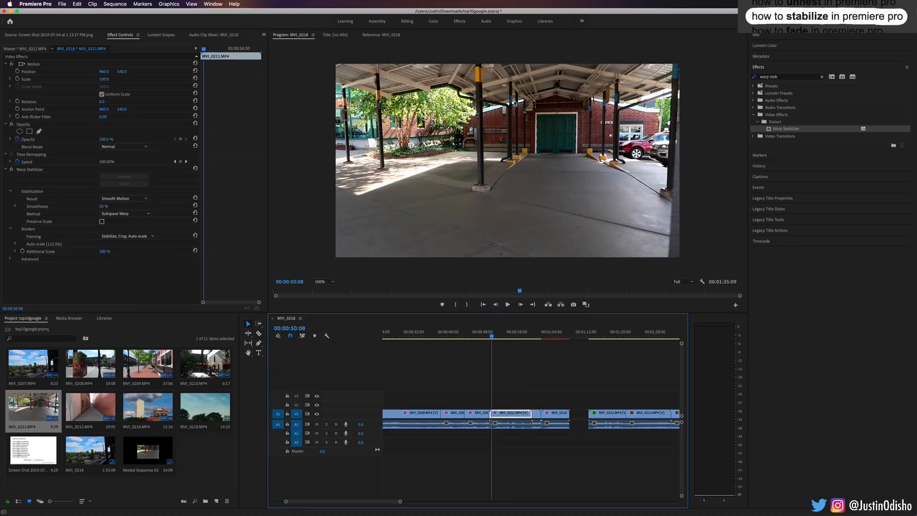
pyautogui.press('space')
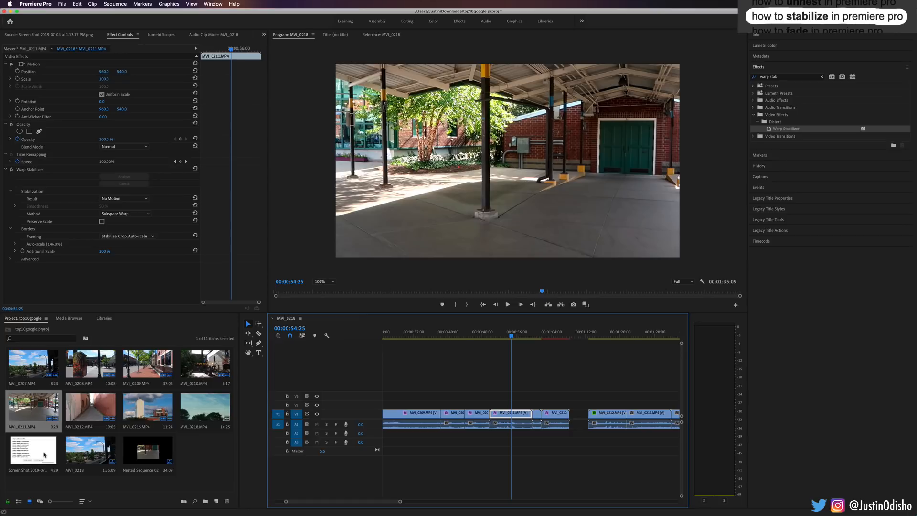
pyautogui.click(38, 174)
# Change the stabilized MVI_0211.MP4 clip's playback speed and check the picture at 00:00:53:05
pyautogui.rightClick(519, 413)
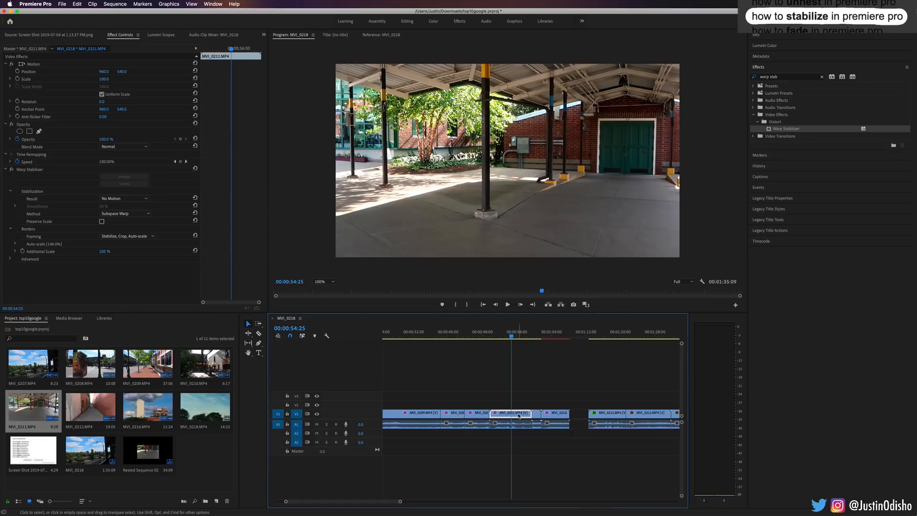
pyautogui.click(539, 390)
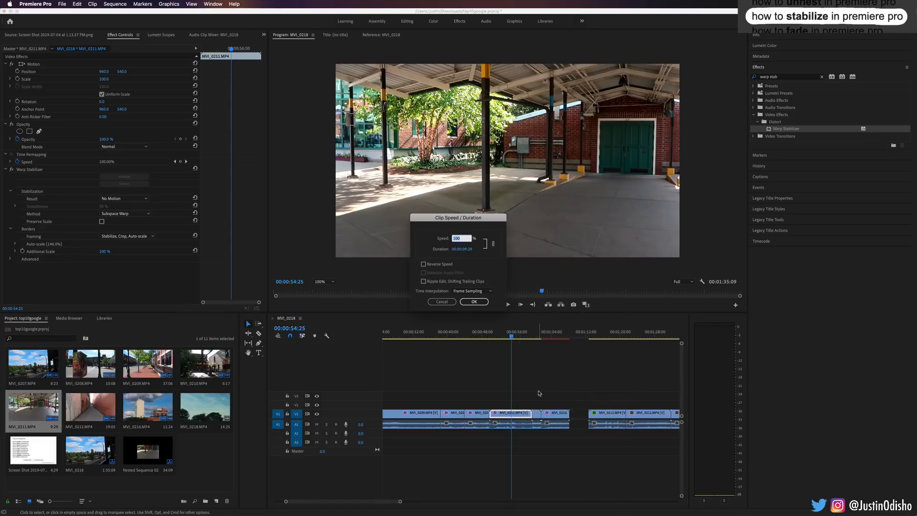
pyautogui.press('Return')
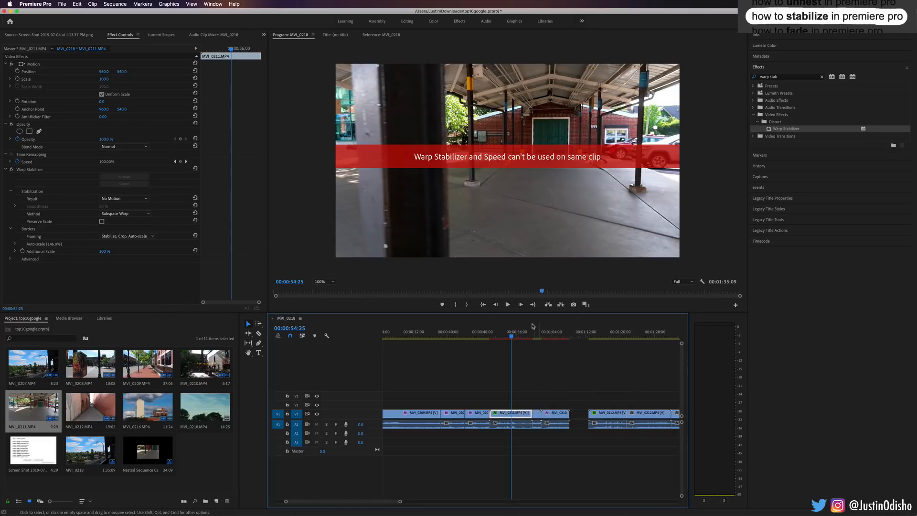
pyautogui.moveTo(510, 332); pyautogui.dragTo(503, 333)
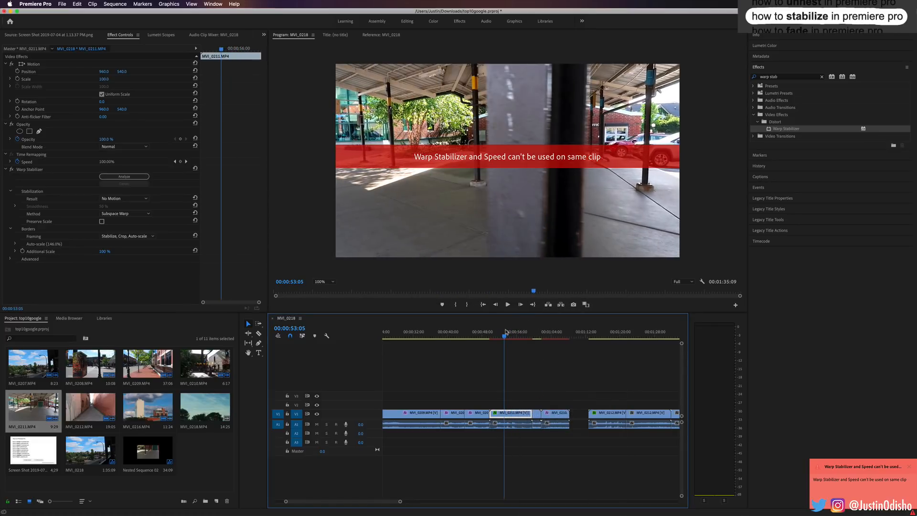
# Nest the speed-changed MVI_0211.MP4 clip under the default name and apply Warp Stabilizer to the resulting nested sequence
pyautogui.rightClick(520, 417)
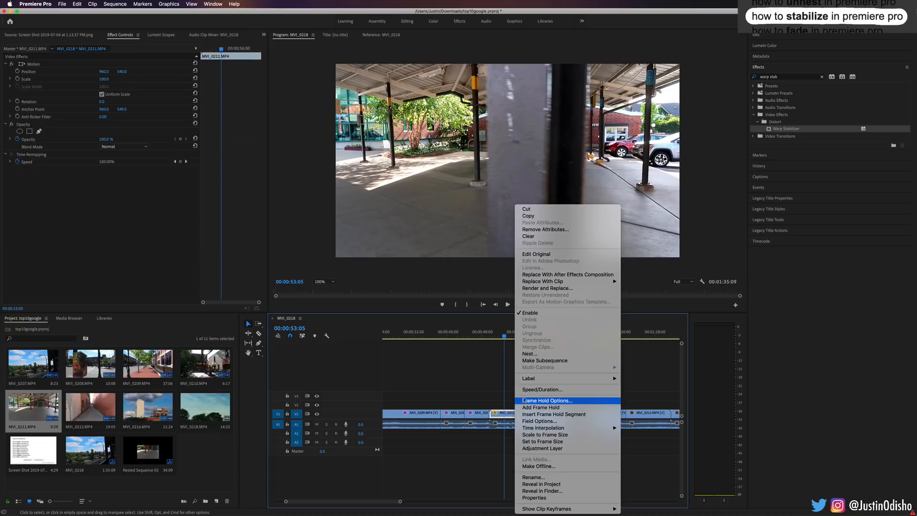
pyautogui.click(535, 353)
pyautogui.press('Return')
pyautogui.click(516, 413)
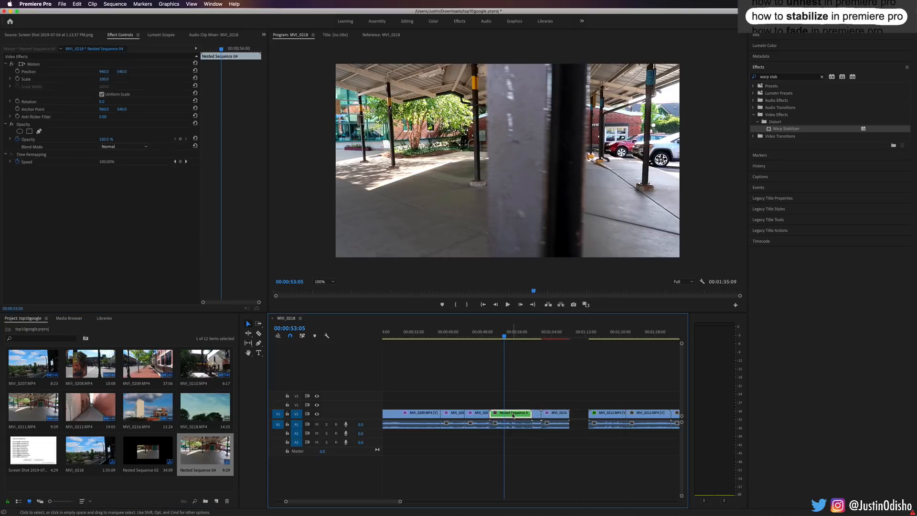
pyautogui.moveTo(786, 130); pyautogui.dragTo(514, 413)
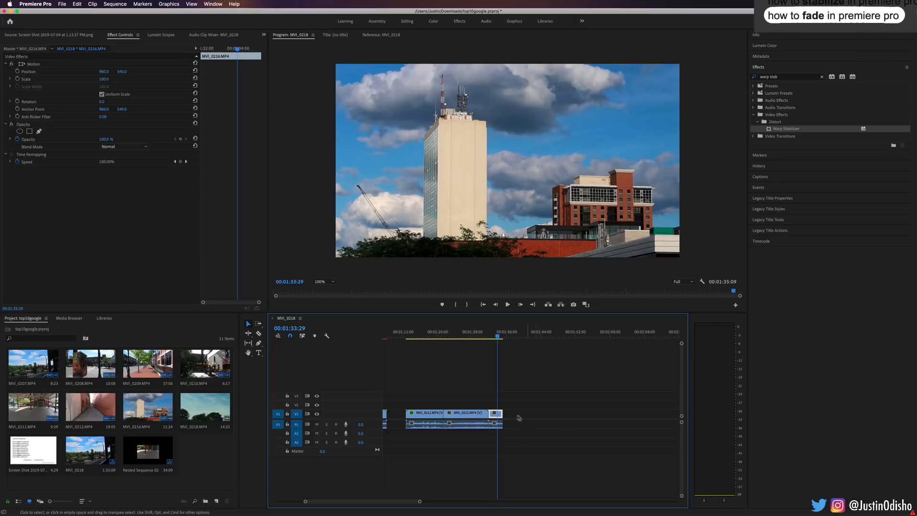
# Apply the default transition to the end of the MVI_0216.MP4 clip, the last on the timeline, and check the picture at 00:01:34:04
pyautogui.rightClick(503, 413)
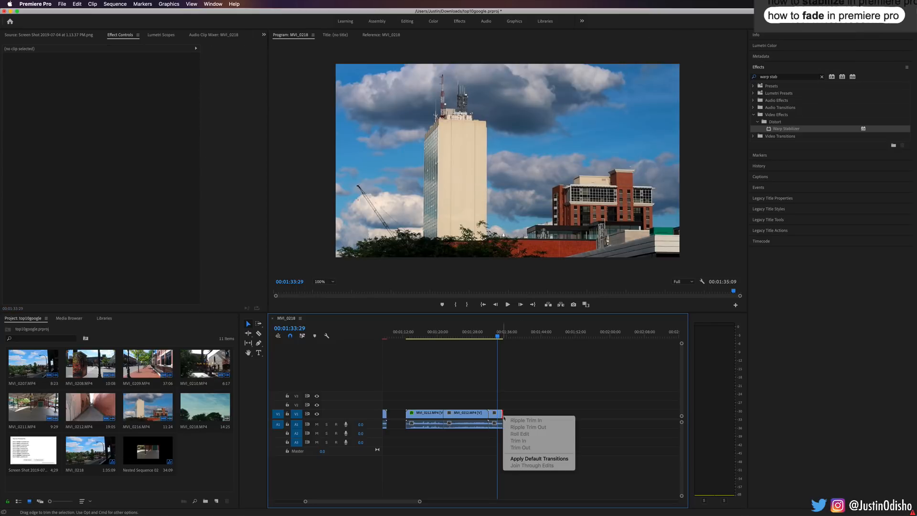
pyautogui.click(530, 460)
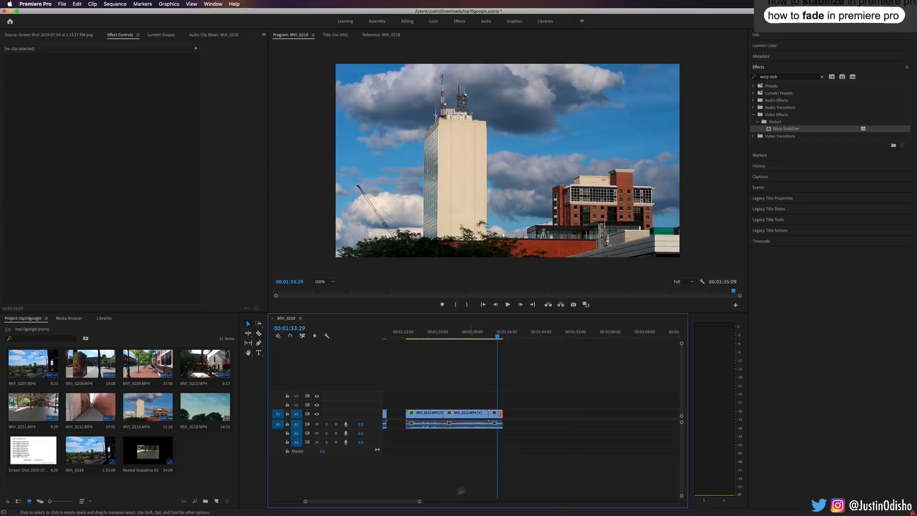
pyautogui.moveTo(420, 502); pyautogui.dragTo(384, 502)
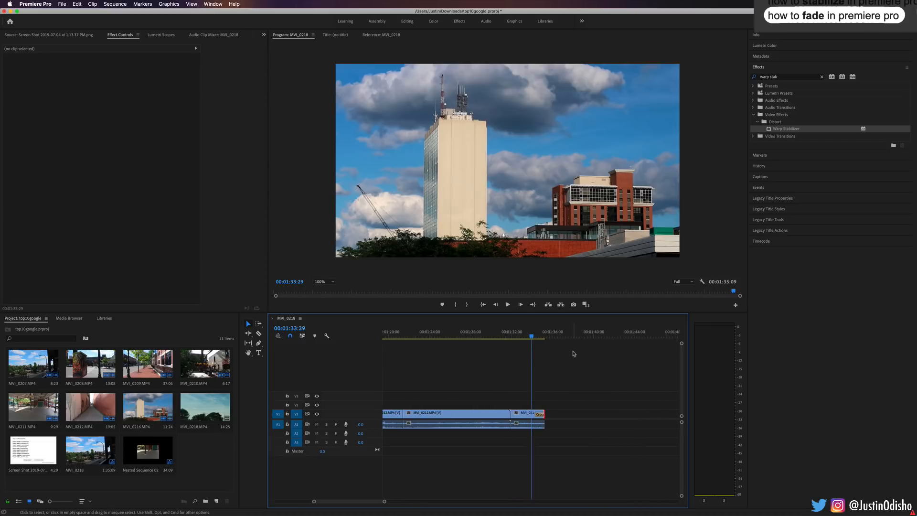
pyautogui.moveTo(532, 337)
pyautogui.mouseDown()
pyautogui.moveTo(549, 337)
pyautogui.moveTo(534, 341)
pyautogui.mouseUp()
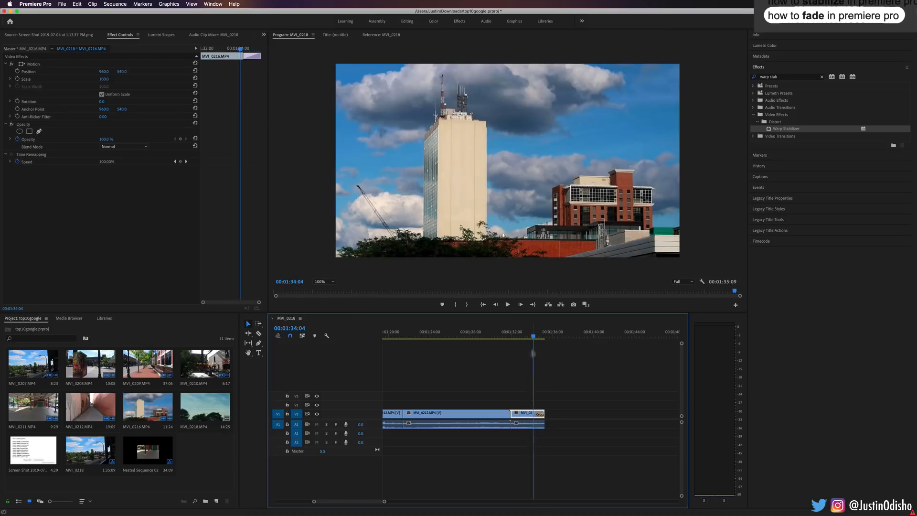
# Lengthen the Cross Dissolve at the end of MVI_0216.MP4 to 00:00:02:12 and play the fade
pyautogui.moveTo(527, 415); pyautogui.dragTo(525, 415)
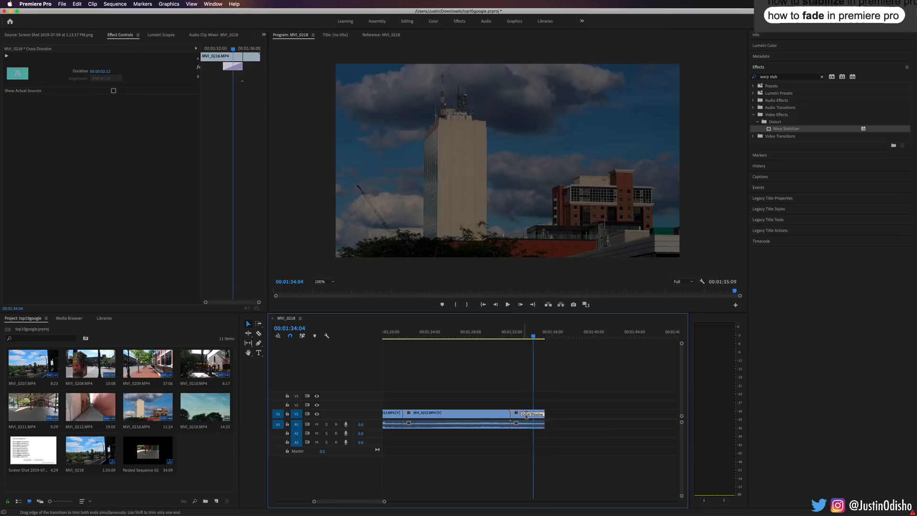
pyautogui.click(518, 335)
pyautogui.press('space')
pyautogui.press('space')
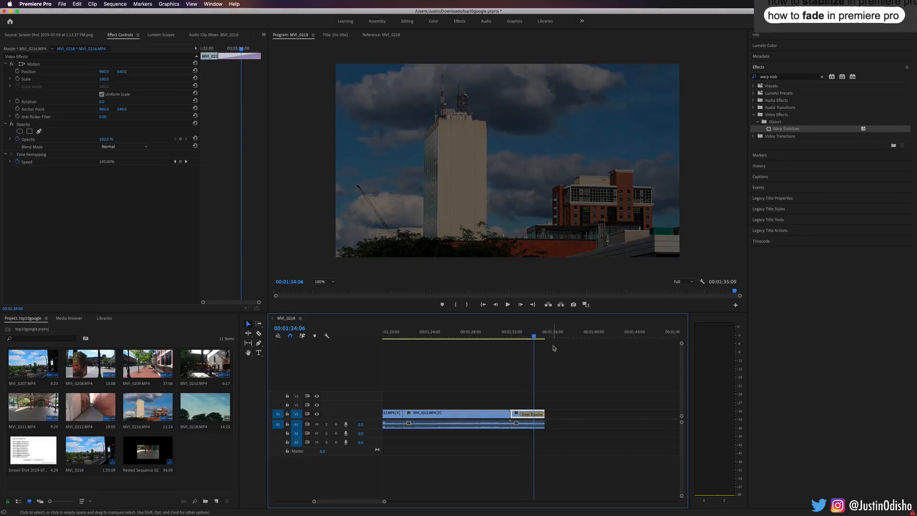
# Undo the lengthening of the Cross Dissolve and select the MVI_0216.MP4 clip together with its audio
pyautogui.press('super')
pyautogui.press('super+z')
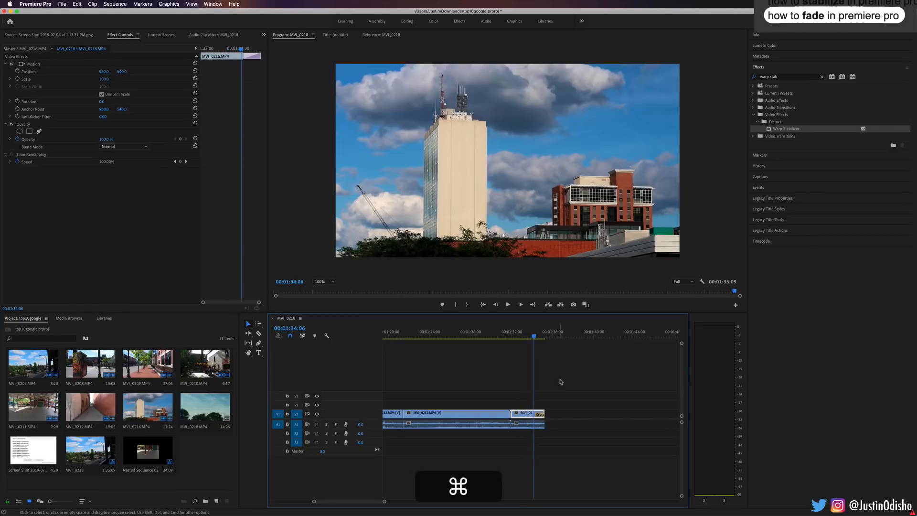
pyautogui.moveTo(517, 447); pyautogui.dragTo(518, 444)
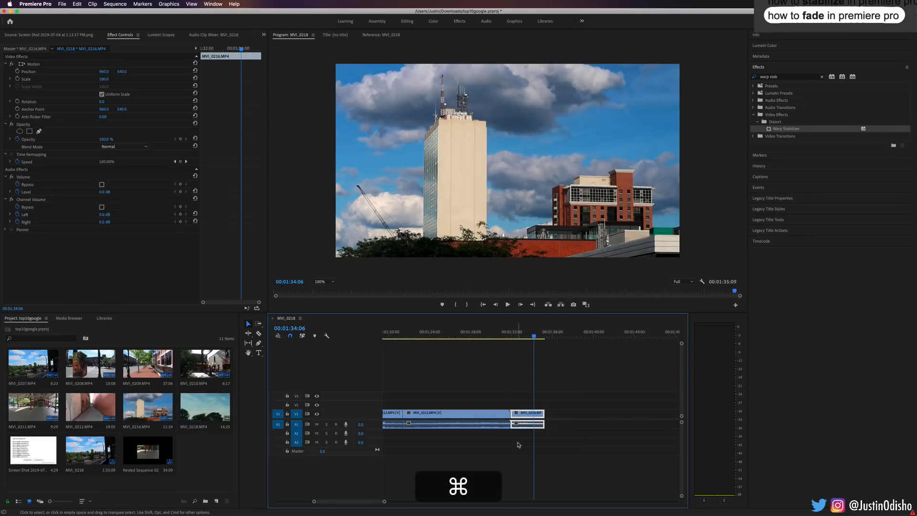
pyautogui.press('space')
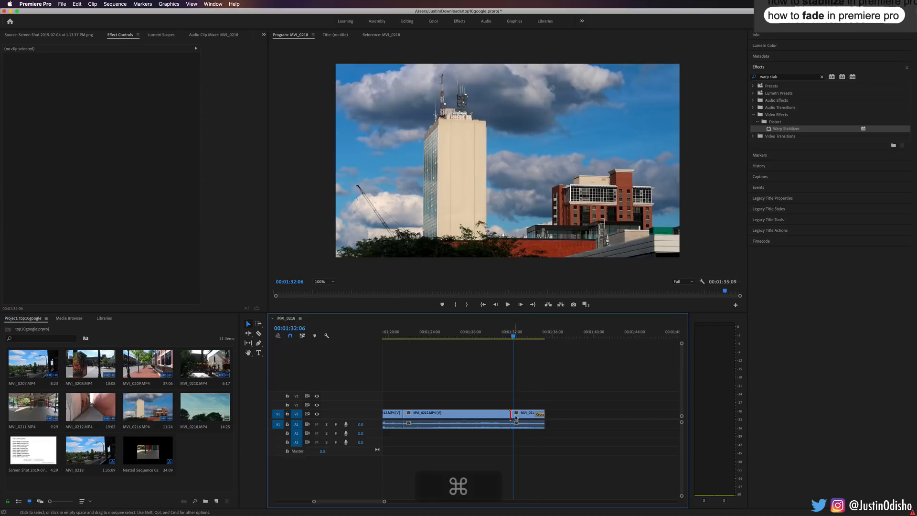
# Apply the default transition at the cut between MVI_0212.MP4 and MVI_0216.MP4 and preview the fade around 00:01:31
pyautogui.rightClick(515, 416)
pyautogui.click(544, 459)
pyautogui.click(505, 334)
pyautogui.moveTo(505, 335); pyautogui.dragTo(513, 336)
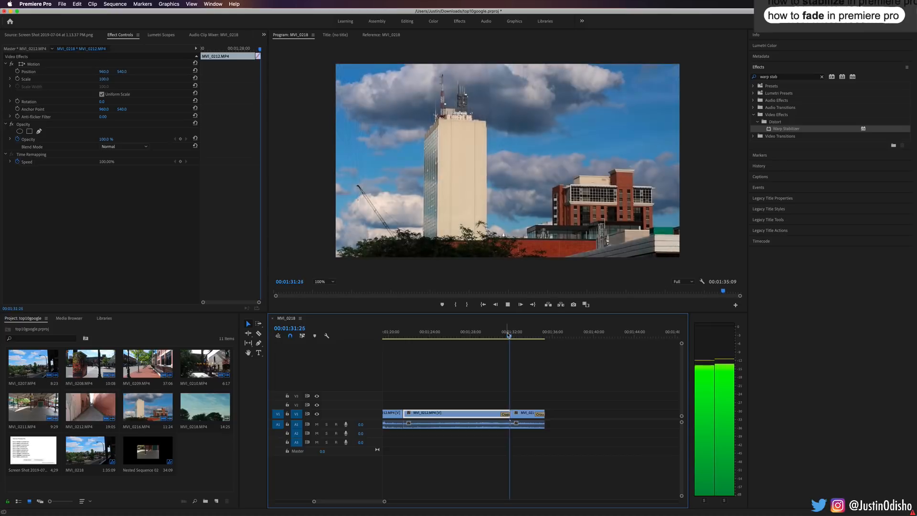
# Keyframe the MVI_0212.MP4 clip's opacity from 100% at 00:01:27:07 to 0% at 00:01:30:00 and play the fade-out
pyautogui.click(463, 331)
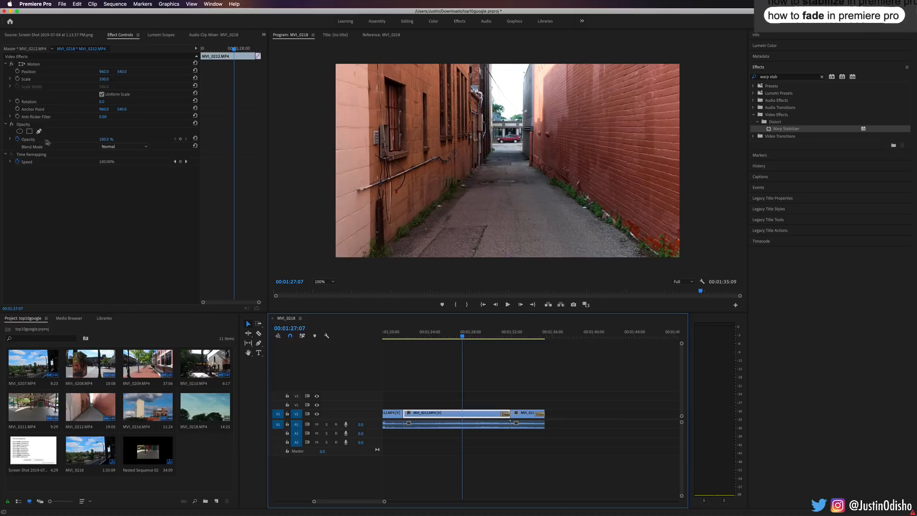
pyautogui.click(183, 143)
pyautogui.moveTo(234, 48); pyautogui.dragTo(250, 48)
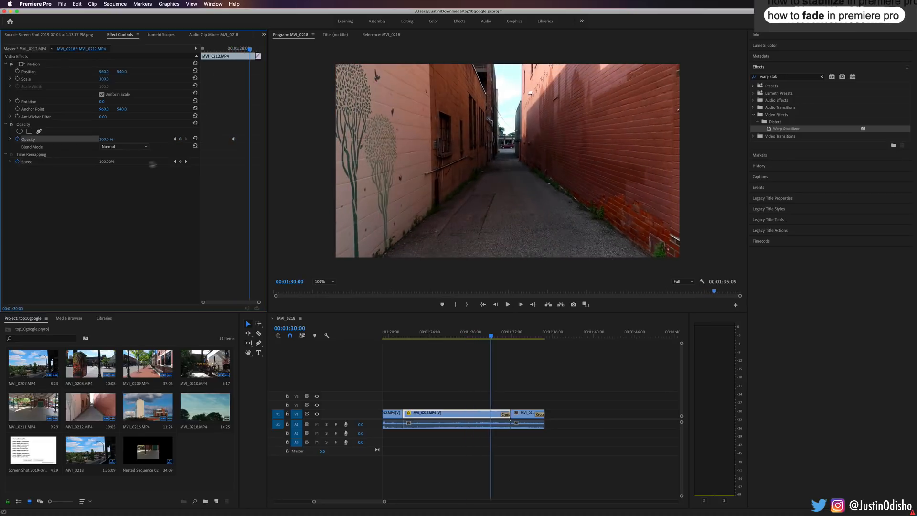
pyautogui.moveTo(104, 139); pyautogui.dragTo(57, 139)
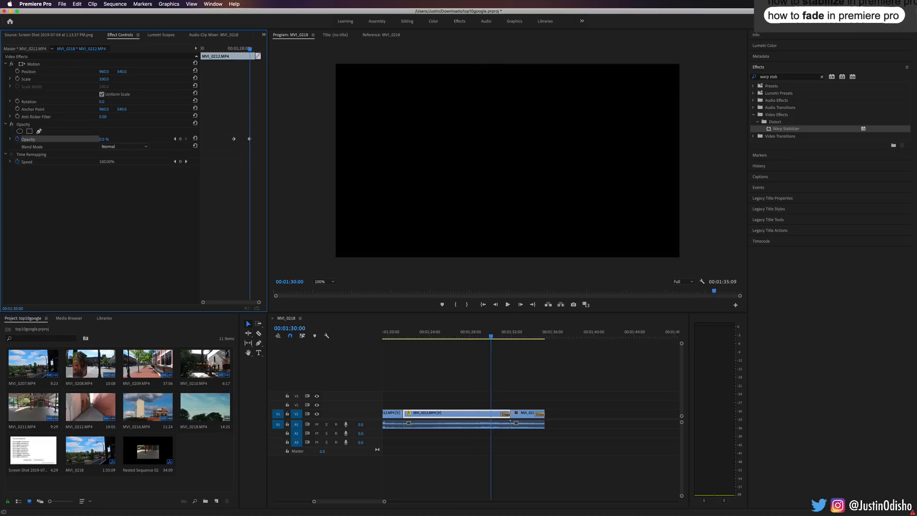
pyautogui.click(233, 49)
pyautogui.press('space')
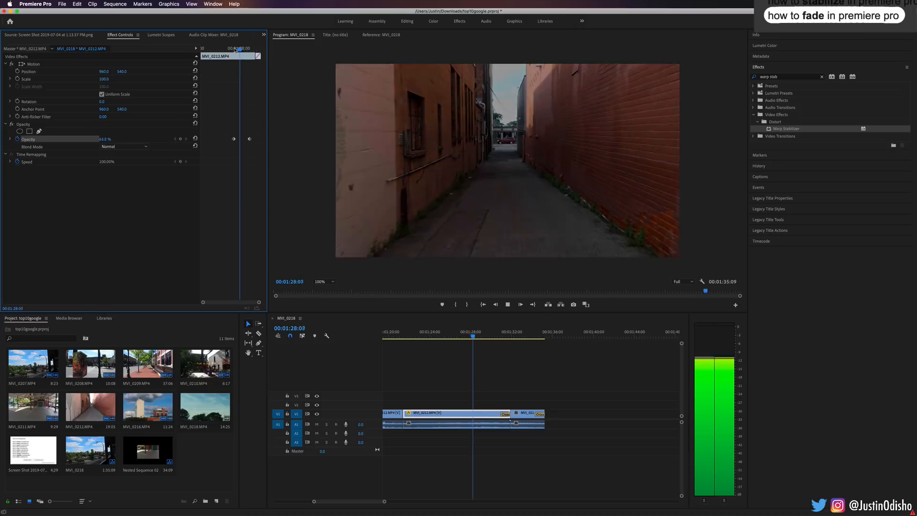
pyautogui.press('space')
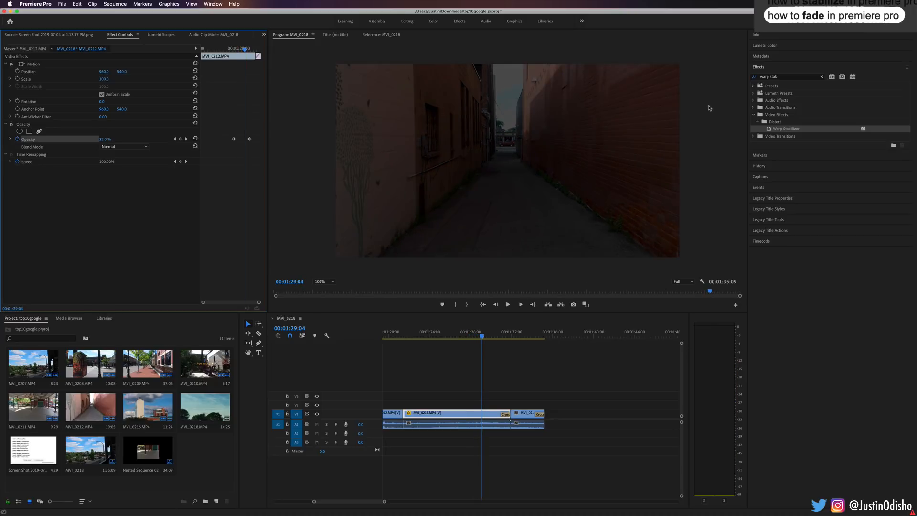